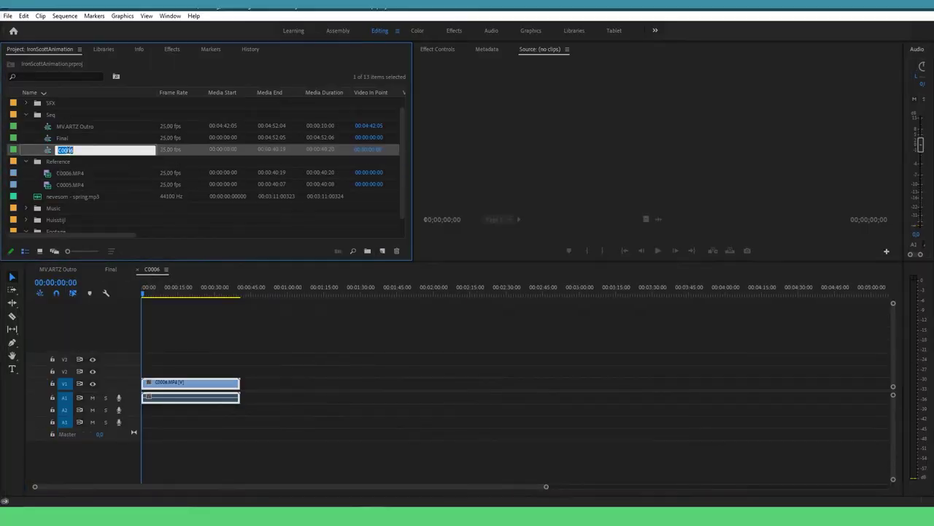
# Rename the selected C0006 sequence as Reference.
pyautogui.write('Reference')
pyautogui.press('Return')
# Cut the C0006 clip where the action starts, remove the unneeded opening, and play the result from the beginning.
pyautogui.moveTo(146, 295); pyautogui.dragTo(157, 308)
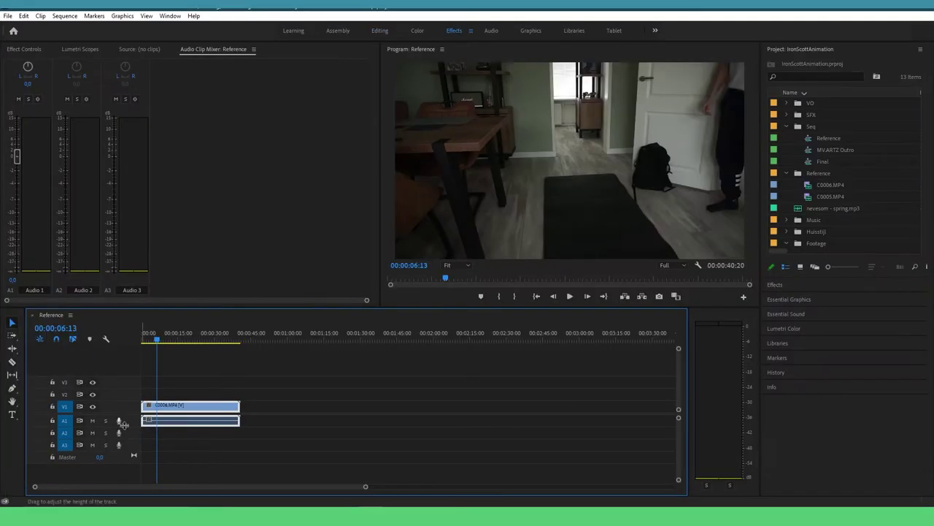
pyautogui.moveTo(160, 339); pyautogui.dragTo(161, 341)
pyautogui.hotkey('ctrl', 'k')
pyautogui.moveTo(150, 384); pyautogui.dragTo(156, 410)
pyautogui.press('Delete')
pyautogui.press('Home')
pyautogui.press('space')
pyautogui.press('space')
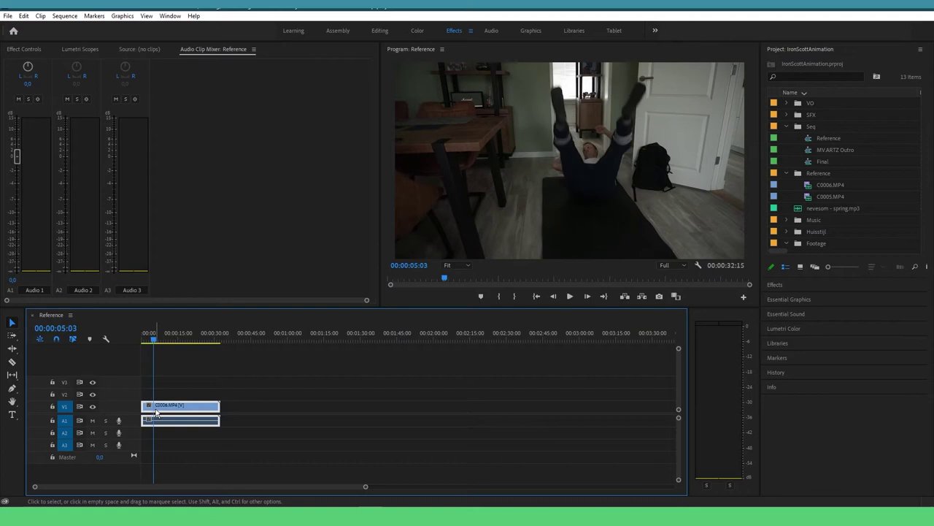
# Add C0005.MP4 to the Reference sequence and delete the audio of both clips.
pyautogui.click(29, 49)
pyautogui.scroll(-1, 840, 164)
pyautogui.moveTo(834, 184); pyautogui.dragTo(227, 443)
pyautogui.keyDown('alt'); pyautogui.moveTo(241, 456); pyautogui.dragTo(199, 421); pyautogui.keyUp('alt')
pyautogui.press('Delete')
# Rearrange the clips so C0005 starts the sequence and C0006 sits well after it.
pyautogui.moveTo(196, 406); pyautogui.dragTo(384, 408)
pyautogui.press('Home')
pyautogui.press('space')
pyautogui.moveTo(247, 407); pyautogui.dragTo(177, 408)
# Trim the unneeded beginning and end off the C0005 clip.
pyautogui.press('c')
pyautogui.click(159, 406)
pyautogui.press('v')
pyautogui.press('Delete')
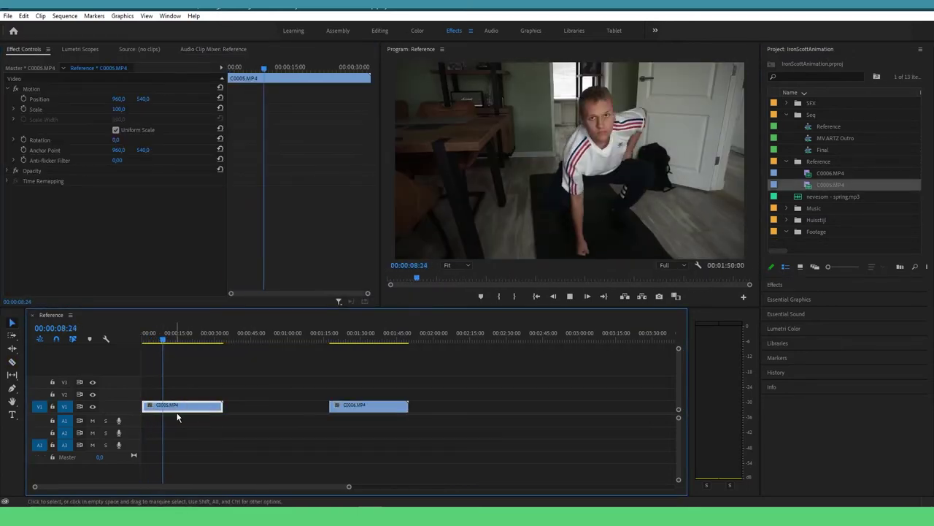
pyautogui.hotkey('ctrl', 'k')
pyautogui.click(189, 406)
pyautogui.press('Delete')
# Review the C0006 clip by playing it from about 00:01:25:24.
pyautogui.moveTo(337, 336)
pyautogui.mouseDown()
pyautogui.moveTo(365, 336)
pyautogui.moveTo(352, 343)
pyautogui.mouseUp()
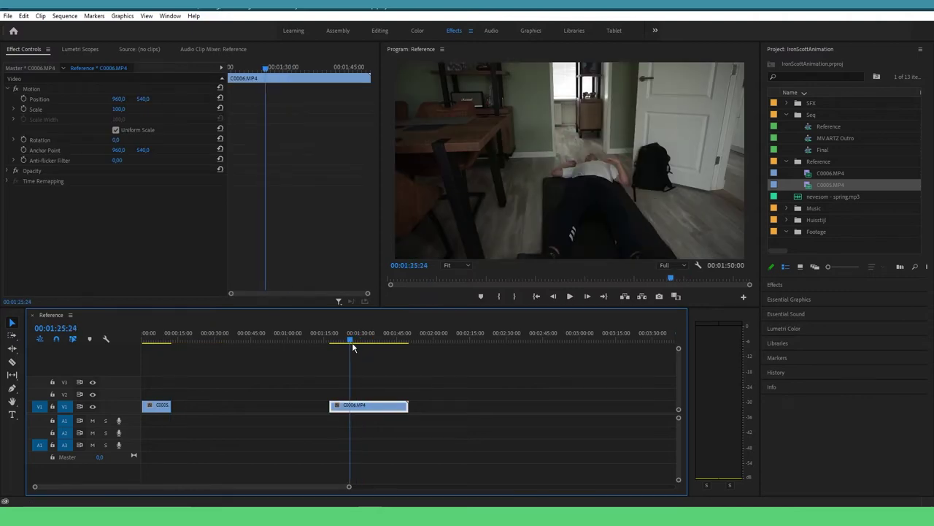
pyautogui.press('space')
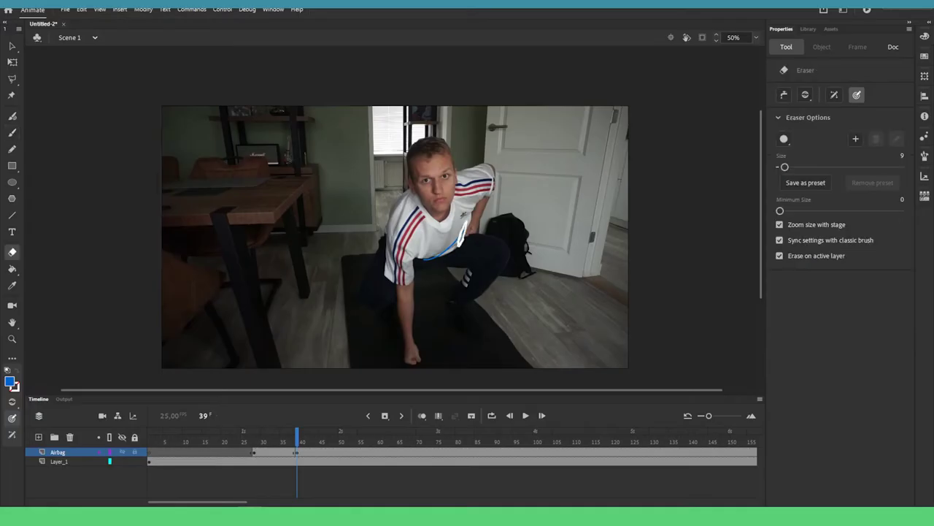
# Switch to Animate and sketch the airbag's blue outline on a blank keyframe at frame 49 of the Airbag layer.
pyautogui.press('.')
pyautogui.press('.')
pyautogui.press('.')
pyautogui.press('.')
pyautogui.press('.')
pyautogui.press('.')
pyautogui.press('.')
pyautogui.press('.')
pyautogui.press('.')
pyautogui.press('.')
pyautogui.moveTo(460, 249)
pyautogui.mouseDown()
pyautogui.moveTo(411, 240)
pyautogui.moveTo(455, 227)
pyautogui.moveTo(427, 336)
pyautogui.mouseUp()
pyautogui.press('F7')
# Add a blank keyframe ten frames further, at frame 59, and sketch the growing airbag beside the torso and under the arm.
pyautogui.press('.')
pyautogui.press('.')
pyautogui.press('.')
pyautogui.press('.')
pyautogui.press('.')
pyautogui.press('.')
pyautogui.press('.')
pyautogui.press('.')
pyautogui.press('.')
pyautogui.press('.')
pyautogui.press('F7')
pyautogui.moveTo(456, 213); pyautogui.dragTo(464, 303)
pyautogui.moveTo(398, 281); pyautogui.dragTo(396, 316)
# Insert a blank keyframe at frame 66 and draw the inflated airbag outline spreading below the figure.
pyautogui.click(402, 441)
pyautogui.press('F7')
pyautogui.moveTo(462, 186); pyautogui.dragTo(406, 330)
pyautogui.moveTo(382, 284); pyautogui.dragTo(389, 329)
pyautogui.moveTo(456, 204); pyautogui.dragTo(427, 296)
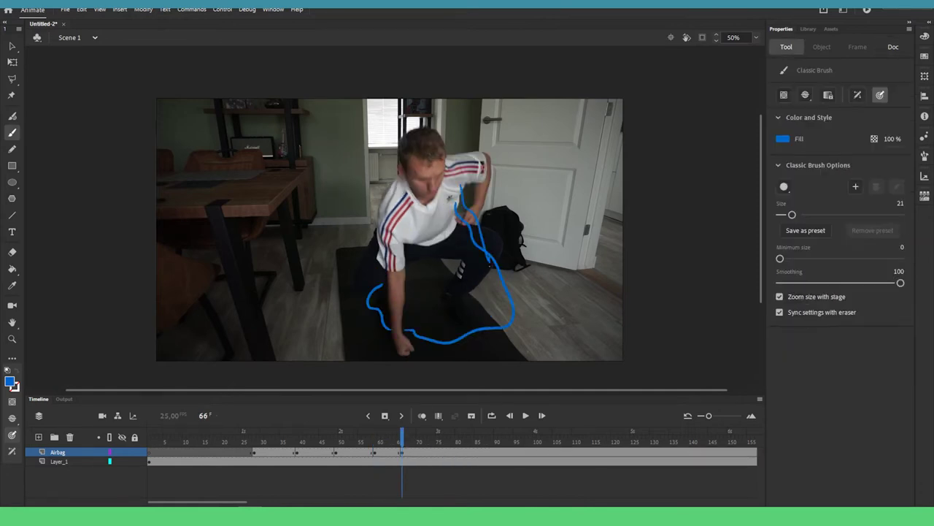
# Play back the airbag drawings, then insert a blank keyframe at frame 74 and sketch the next airbag outline.
pyautogui.click(255, 442)
pyautogui.press('Return')
pyautogui.click(432, 442)
pyautogui.press('F7')
pyautogui.moveTo(387, 196); pyautogui.dragTo(451, 194)
# Advance eight frames to frame 82, insert a blank keyframe, and draw the airbag outline for that pose.
pyautogui.press('.')
pyautogui.press('.')
pyautogui.press('.')
pyautogui.press('.')
pyautogui.press('.')
pyautogui.press('.')
pyautogui.press('.')
pyautogui.press('.')
pyautogui.press('F7')
pyautogui.moveTo(379, 156)
pyautogui.mouseDown()
pyautogui.moveTo(367, 222)
pyautogui.moveTo(467, 179)
pyautogui.mouseUp()
# Insert a blank keyframe at about frame 88 and sketch the airbag outline with two strokes.
pyautogui.click(347, 442)
pyautogui.moveTo(347, 442); pyautogui.dragTo(487, 443)
pyautogui.press('F7')
pyautogui.moveTo(386, 165); pyautogui.dragTo(427, 196)
pyautogui.moveTo(438, 149)
pyautogui.mouseDown()
pyautogui.moveTo(553, 137)
pyautogui.moveTo(388, 198)
pyautogui.moveTo(398, 226)
pyautogui.moveTo(496, 244)
pyautogui.moveTo(427, 260)
pyautogui.mouseUp()
# Add blank keyframes to the Airbag layer from about frame 95 and play back the sequence.
pyautogui.click(515, 442)
pyautogui.press('F7')
pyautogui.press('F7')
pyautogui.click(261, 443)
pyautogui.press('Return')
# Insert a blank keyframe at frame 106 and sketch the airbag outline around the raised legs.
pyautogui.click(557, 442)
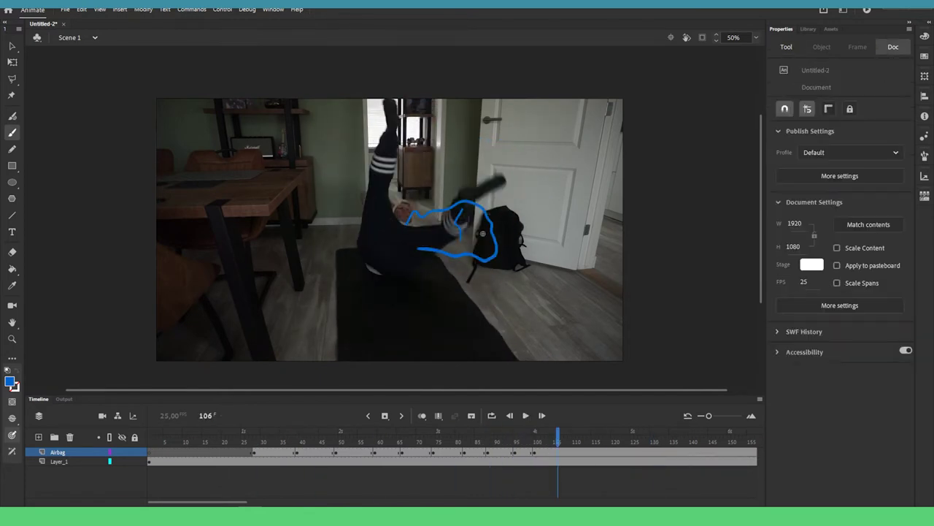
pyautogui.press('F7')
pyautogui.moveTo(406, 224); pyautogui.dragTo(410, 269)
# Insert blank keyframes at about frames 113 and 133, with shrinking airbag strokes between them, and play the animation.
pyautogui.click(586, 441)
pyautogui.press('F7')
pyautogui.click(632, 441)
pyautogui.moveTo(419, 232)
pyautogui.mouseDown()
pyautogui.moveTo(423, 267)
pyautogui.moveTo(388, 231)
pyautogui.mouseUp()
pyautogui.click(662, 442)
pyautogui.press('F7')
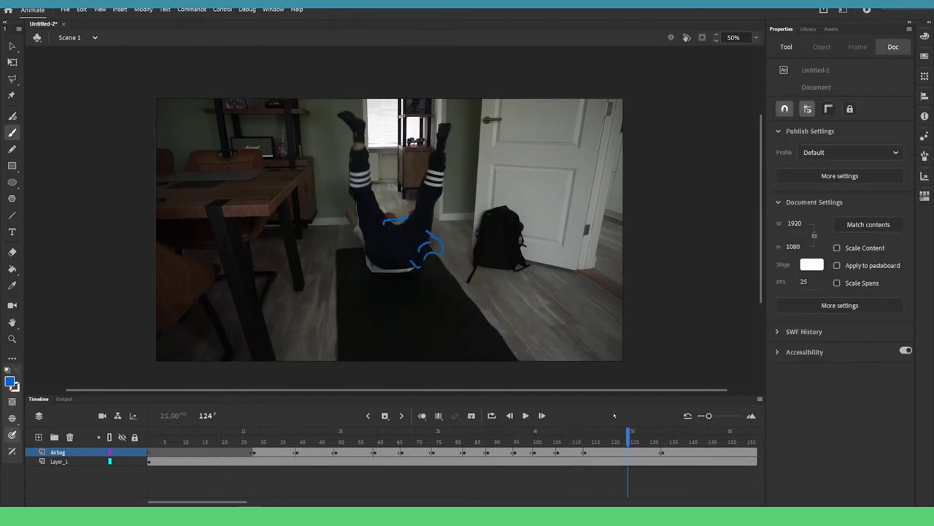
pyautogui.click(678, 440)
pyautogui.press('Return')
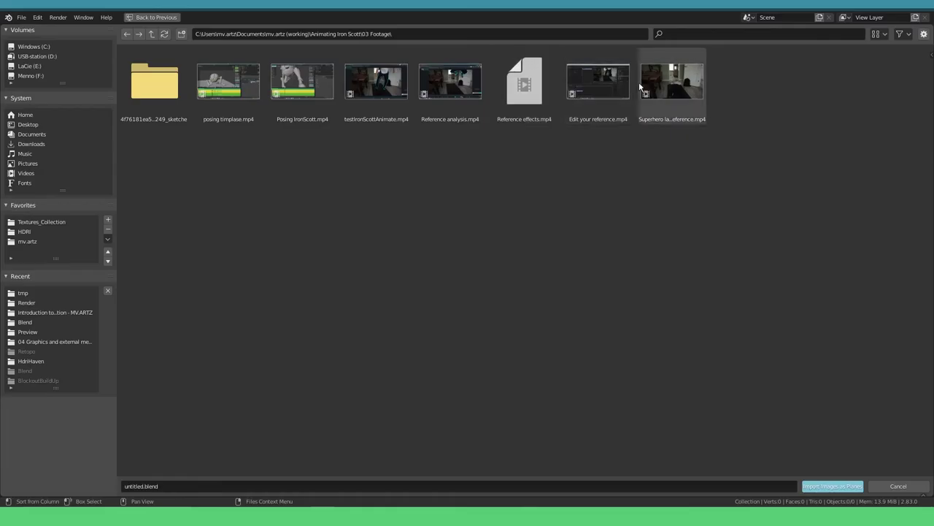
# In Blender, import the Superhero landing Fail Reference video as an image plane and view it from the top.
pyautogui.doubleClick(660, 91)
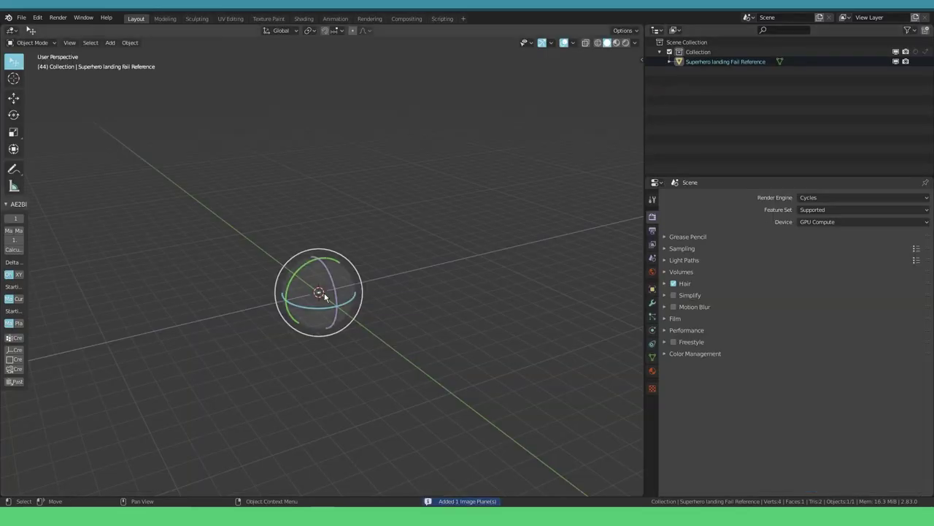
pyautogui.press('KP_7')
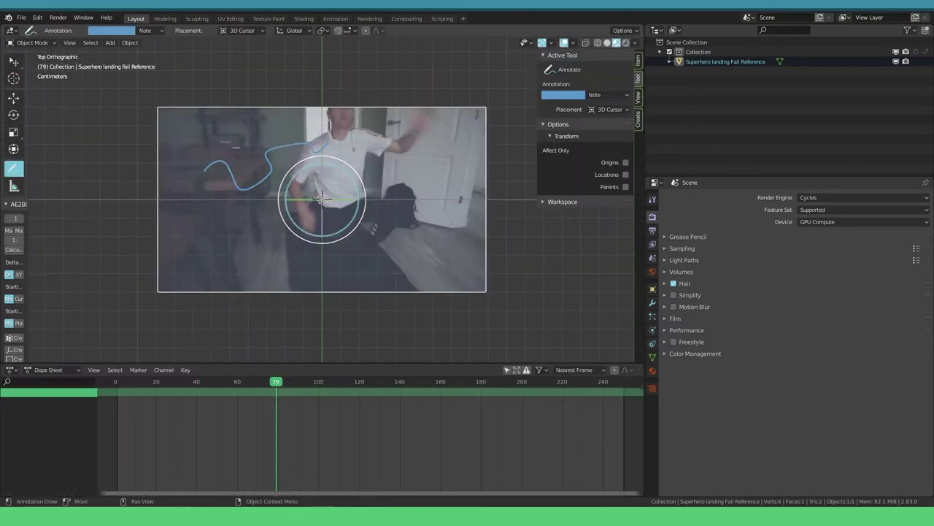
# Undo the last annotation stroke and draw new annotation strokes over the figure at different frames of the reference.
pyautogui.hotkey('ctrl', 'z')
pyautogui.moveTo(394, 197); pyautogui.dragTo(378, 156)
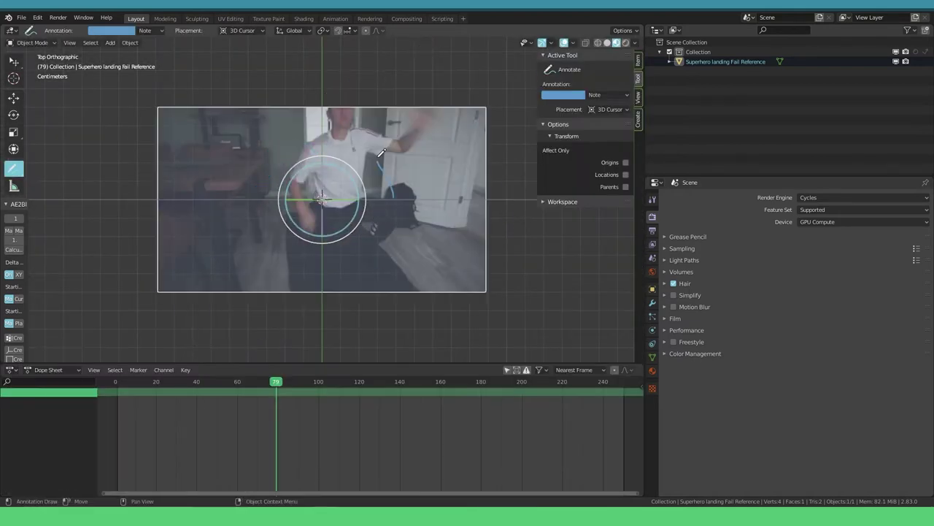
pyautogui.moveTo(286, 384)
pyautogui.mouseDown()
pyautogui.moveTo(350, 337)
pyautogui.moveTo(331, 255)
pyautogui.mouseUp()
pyautogui.moveTo(312, 121)
pyautogui.mouseDown()
pyautogui.moveTo(292, 158)
pyautogui.moveTo(335, 233)
pyautogui.moveTo(395, 168)
pyautogui.moveTo(300, 123)
pyautogui.mouseUp()
pyautogui.moveTo(334, 384); pyautogui.dragTo(250, 396)
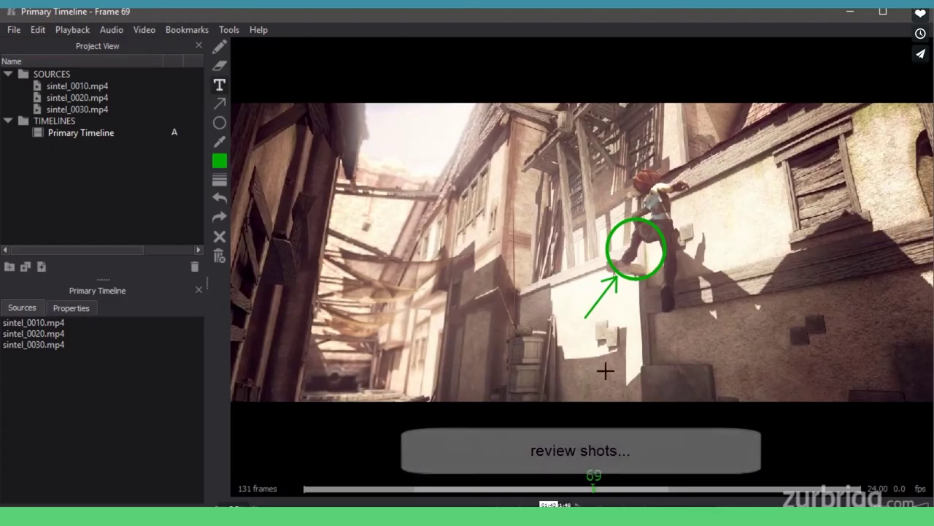
# In the shot review player, add a text note starting "Watch the arc" below the green arrow on frame 69.
pyautogui.click(607, 315)
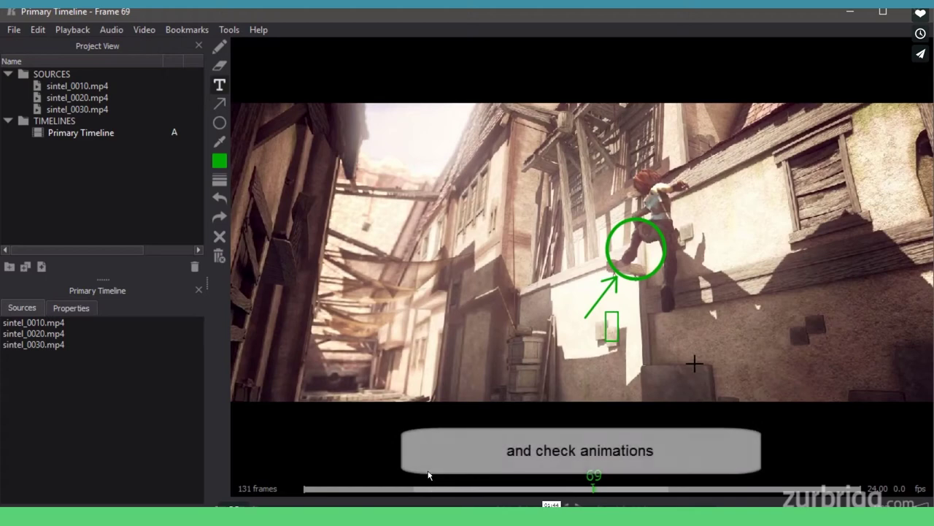
pyautogui.write('Watch the arc h')
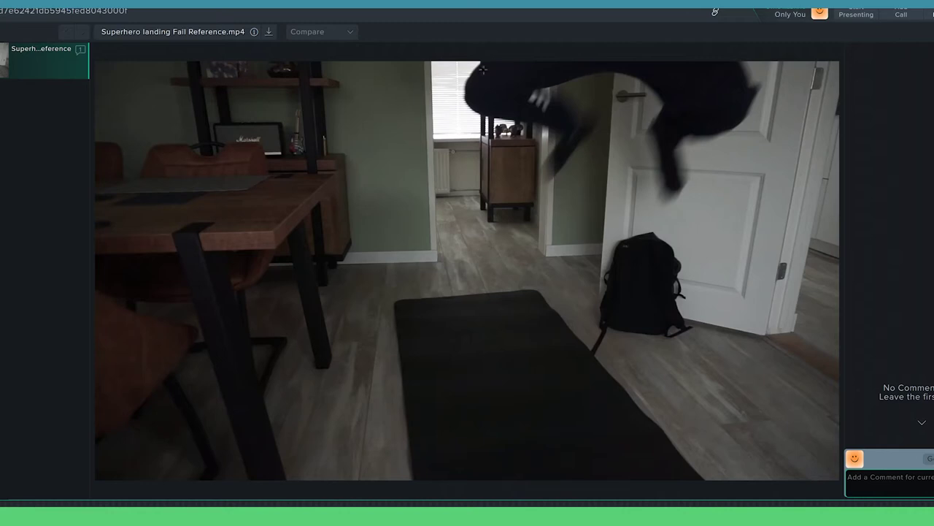
# In SyncSketch, trace the outlines of both bent legs and feet on the mid-air jump frame.
pyautogui.moveTo(486, 63)
pyautogui.mouseDown()
pyautogui.moveTo(537, 129)
pyautogui.moveTo(579, 135)
pyautogui.moveTo(553, 137)
pyautogui.mouseUp()
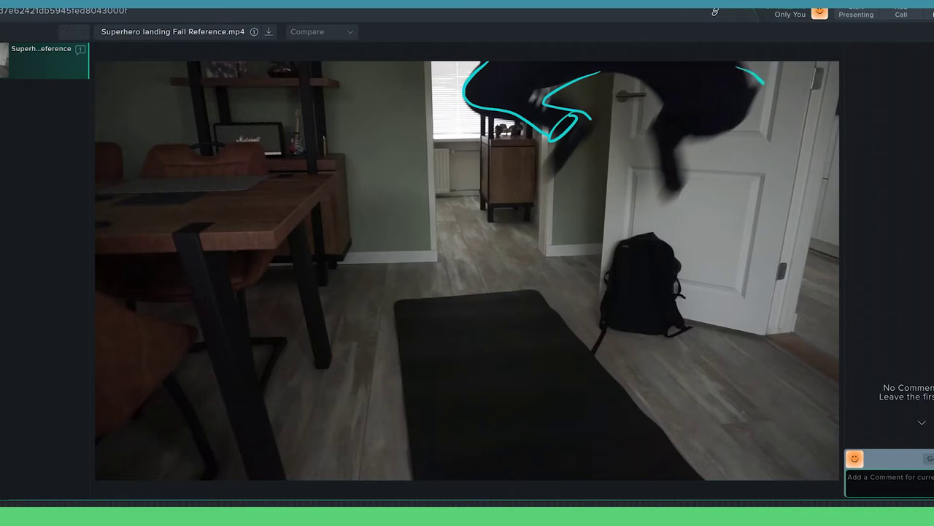
pyautogui.moveTo(764, 83); pyautogui.dragTo(691, 150)
pyautogui.moveTo(620, 71)
pyautogui.mouseDown()
pyautogui.moveTo(657, 117)
pyautogui.moveTo(638, 142)
pyautogui.moveTo(649, 130)
pyautogui.mouseUp()
pyautogui.moveTo(674, 177); pyautogui.dragTo(678, 143)
pyautogui.moveTo(581, 122)
pyautogui.mouseDown()
pyautogui.moveTo(574, 131)
pyautogui.moveTo(594, 120)
pyautogui.mouseUp()
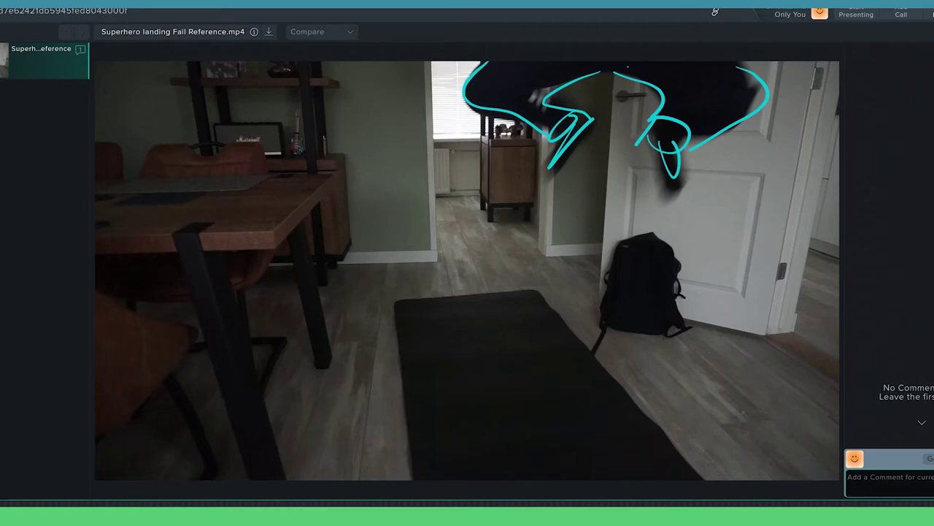
# Outline the figure's foot and both legs on frame 6 of the landing.
pyautogui.moveTo(467, 336); pyautogui.dragTo(459, 366)
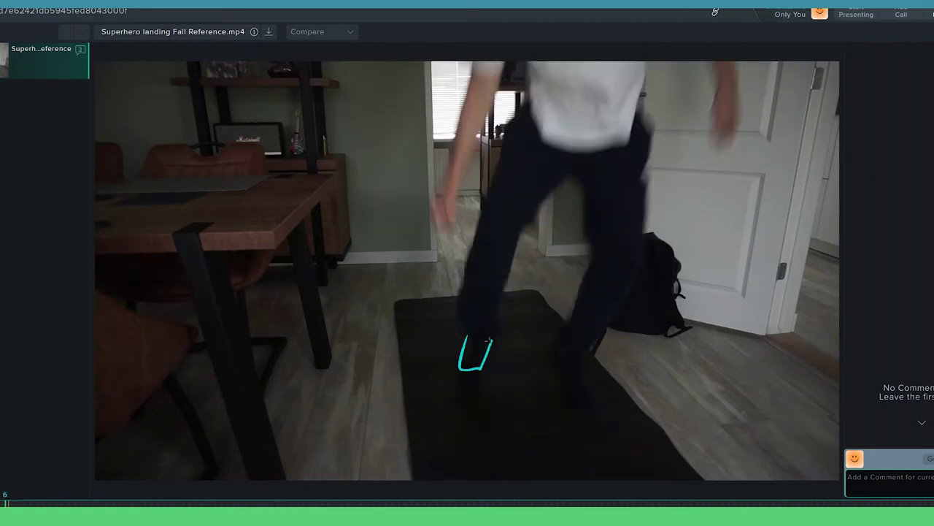
pyautogui.moveTo(517, 127)
pyautogui.mouseDown()
pyautogui.moveTo(457, 325)
pyautogui.moveTo(542, 186)
pyautogui.moveTo(568, 345)
pyautogui.mouseUp()
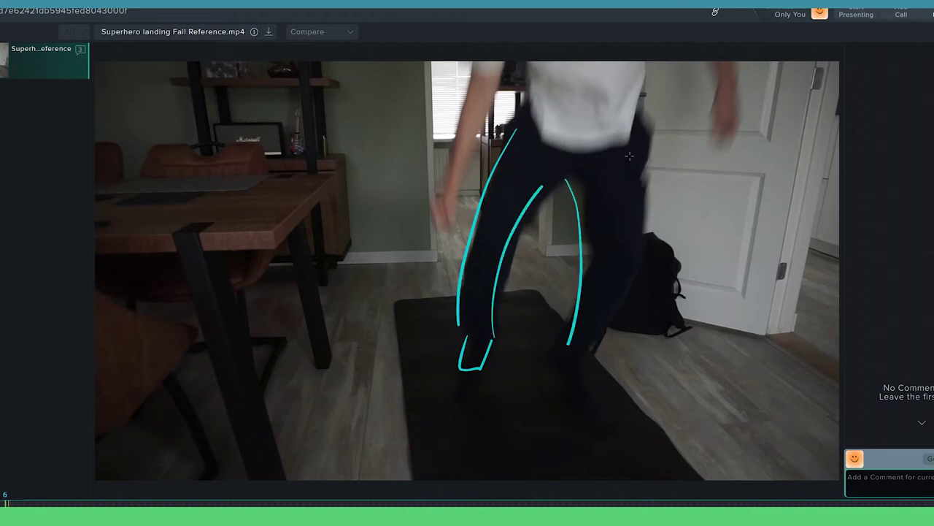
pyautogui.moveTo(641, 102)
pyautogui.mouseDown()
pyautogui.moveTo(645, 232)
pyautogui.moveTo(586, 361)
pyautogui.mouseUp()
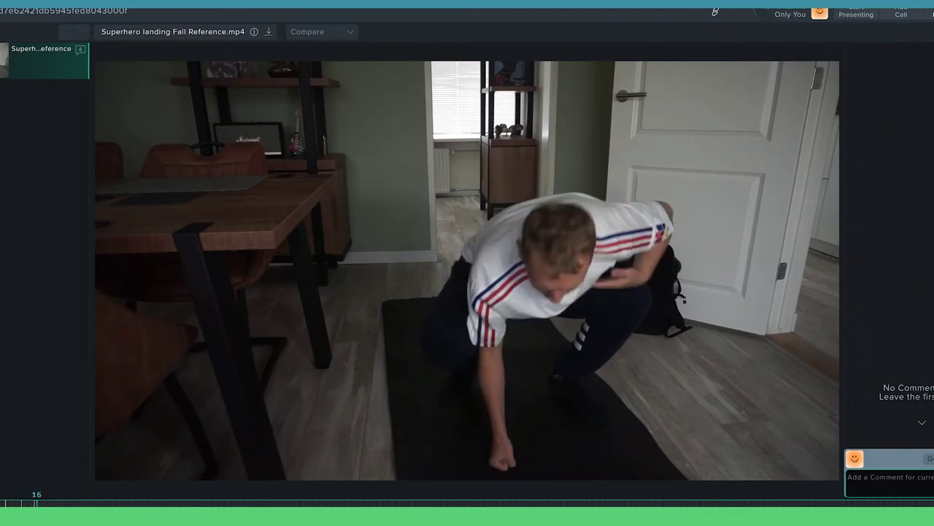
# Go to frame 25 and sketch the line of action through the shoulders and both arms.
pyautogui.press('Left')
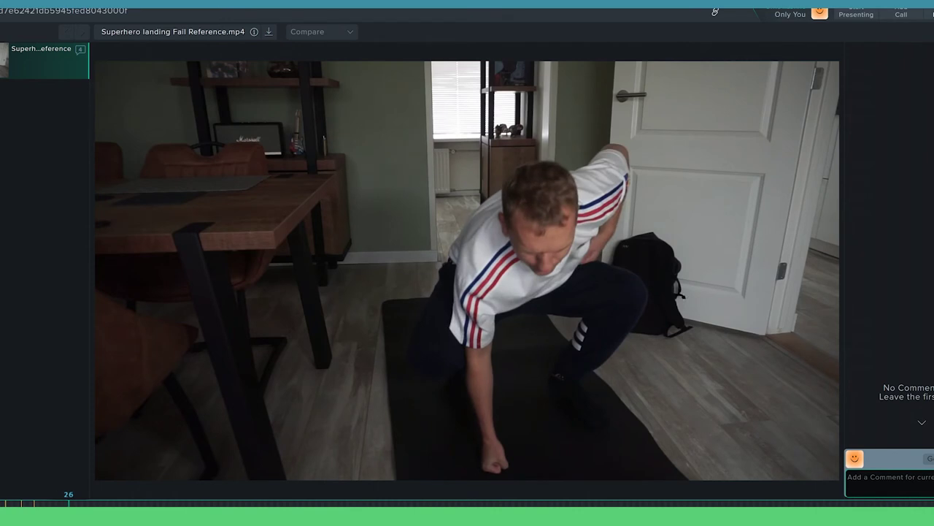
pyautogui.press('Left')
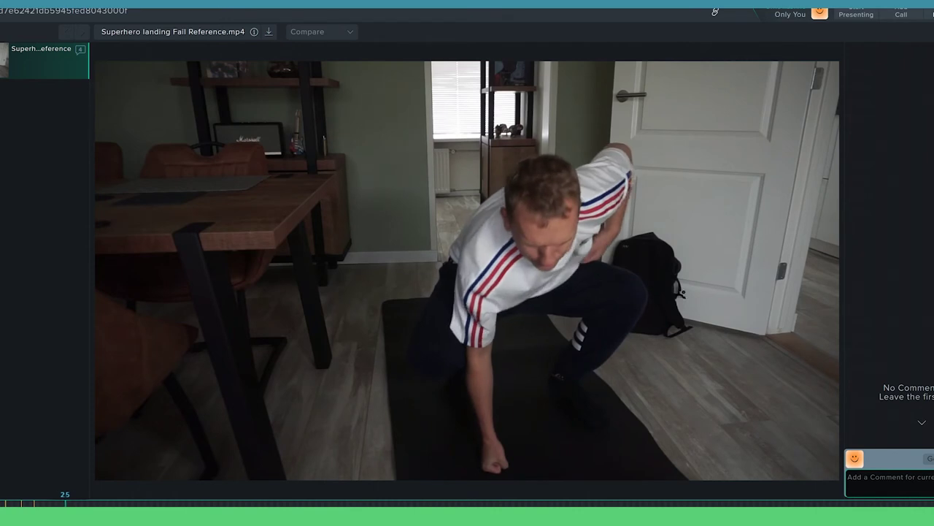
pyautogui.moveTo(598, 237)
pyautogui.mouseDown()
pyautogui.moveTo(619, 226)
pyautogui.moveTo(484, 427)
pyautogui.mouseUp()
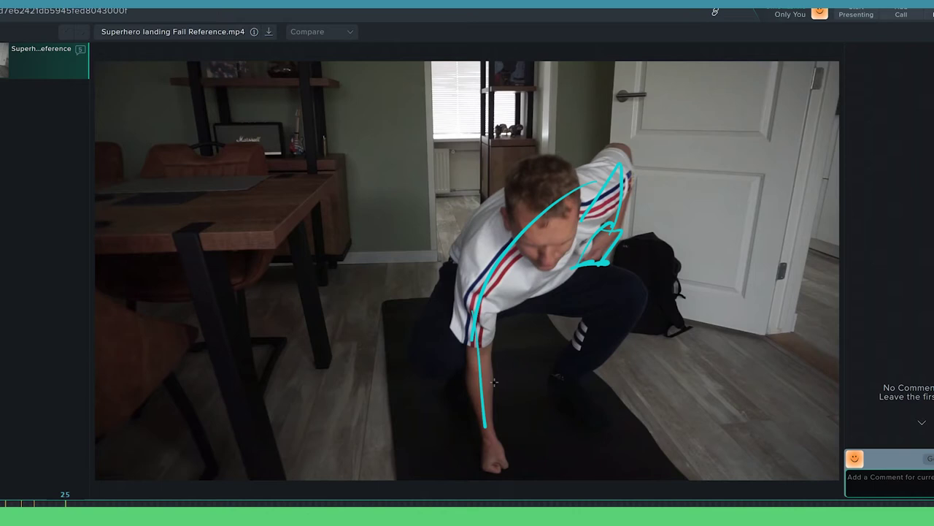
# On frame 40, undo the first head outline and sketch the pose of the head, shoulders, arms, torso and legs.
pyautogui.press('space')
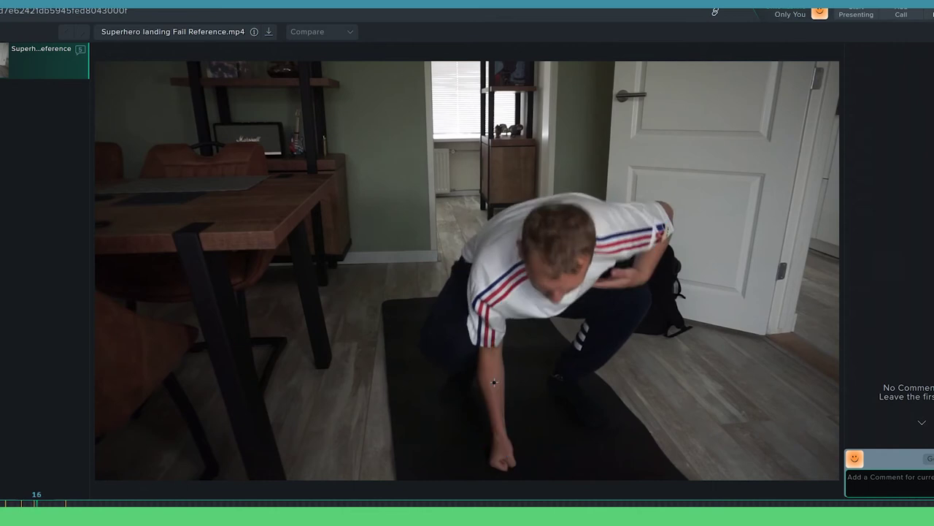
pyautogui.press('space')
pyautogui.moveTo(500, 148); pyautogui.dragTo(508, 139)
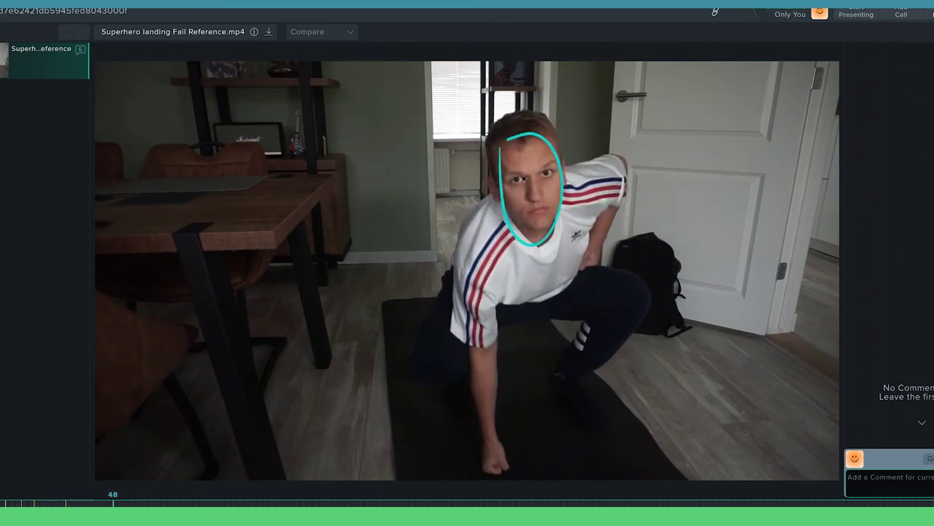
pyautogui.hotkey('ctrl', 'z')
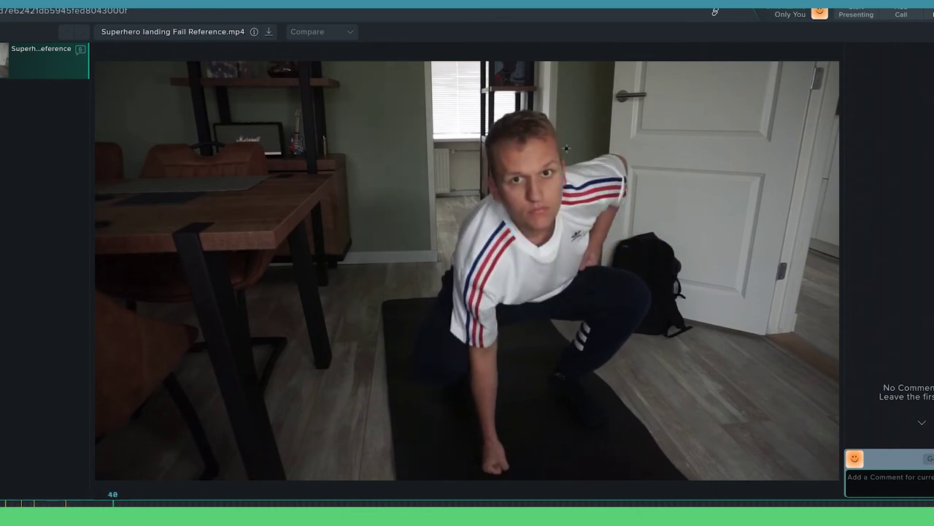
pyautogui.moveTo(566, 148)
pyautogui.mouseDown()
pyautogui.moveTo(543, 219)
pyautogui.moveTo(520, 215)
pyautogui.moveTo(574, 378)
pyautogui.moveTo(543, 330)
pyautogui.moveTo(503, 315)
pyautogui.moveTo(522, 316)
pyautogui.mouseUp()
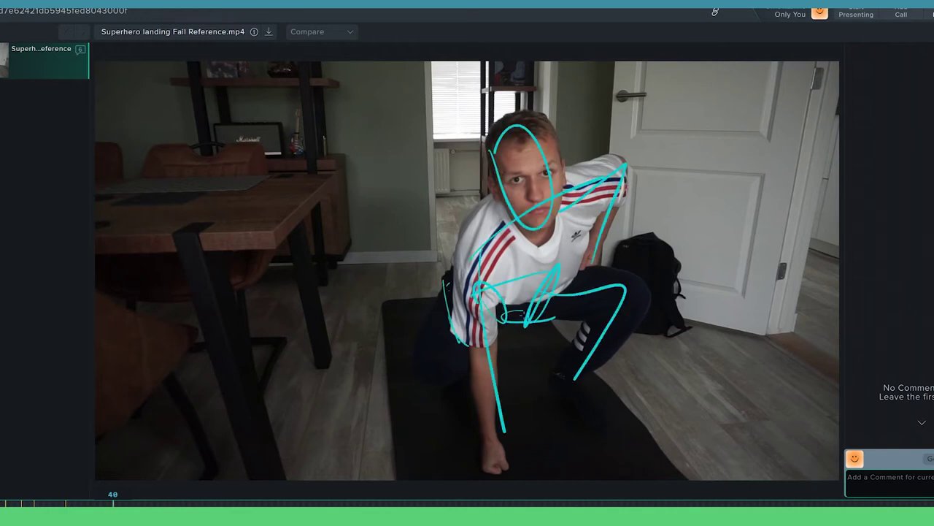
# Step back and forth through the annotated frames to compare the sketched landing poses.
pyautogui.press(',')
pyautogui.press(',')
pyautogui.press(',')
pyautogui.press(',')
pyautogui.press('.')
pyautogui.press('.')
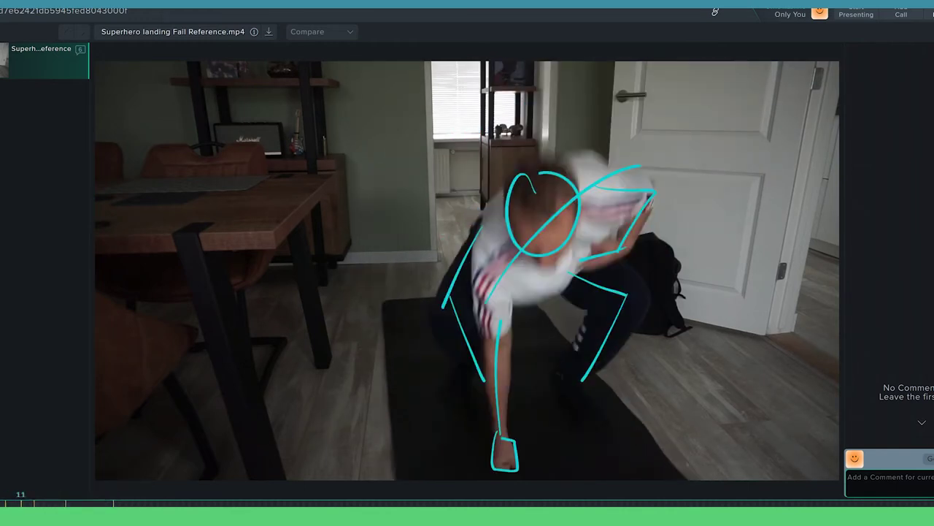
# Step through the landing frame by frame from frame 11 to frame 26 to study how the pose changes.
pyautogui.moveTo(527, 235); pyautogui.dragTo(524, 233)
pyautogui.press(',')
pyautogui.press('Right')
pyautogui.press('Right')
pyautogui.press('Right')
pyautogui.press('Right')
pyautogui.press('Right')
pyautogui.press('Right')
pyautogui.press('Right')
pyautogui.press('Right')
pyautogui.press('Right')
pyautogui.press('Right')
pyautogui.press('Right')
pyautogui.press('Right')
pyautogui.press('Right')
pyautogui.press('Left')
pyautogui.press('Left')
pyautogui.press('Left')
pyautogui.press('Left')
pyautogui.press('Right')
pyautogui.press('Right')
pyautogui.press('Right')
pyautogui.press('Right')
pyautogui.press('Right')
pyautogui.press('Right')
pyautogui.press('Right')
pyautogui.press('Right')
pyautogui.press('Right')
pyautogui.press('Right')
pyautogui.press('Right')
pyautogui.press('Right')
pyautogui.press('Right')
pyautogui.press('Right')
pyautogui.press('Right')
pyautogui.press('Right')
pyautogui.press('Right')
pyautogui.press('Right')
pyautogui.press('Right')
pyautogui.press('Right')
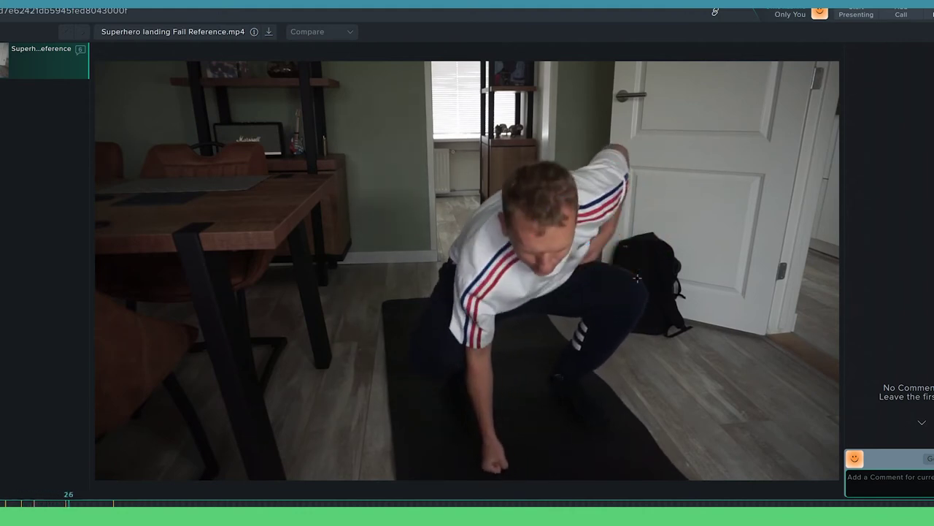
# Jump between the annotated key poses to compare the sketches on frames 25 and 40.
pyautogui.press(',')
pyautogui.press(',')
pyautogui.press(',')
pyautogui.press(',')
pyautogui.press(',')
pyautogui.press('.')
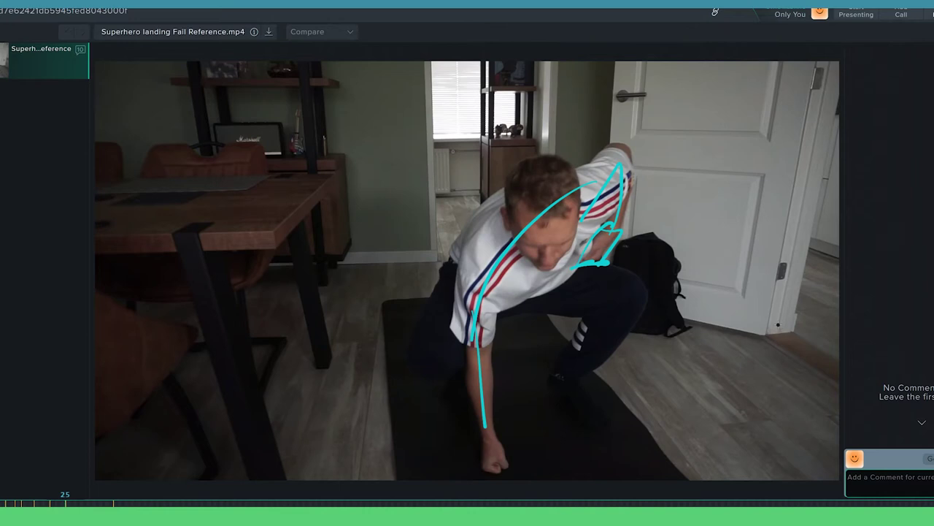
pyautogui.press('Down')
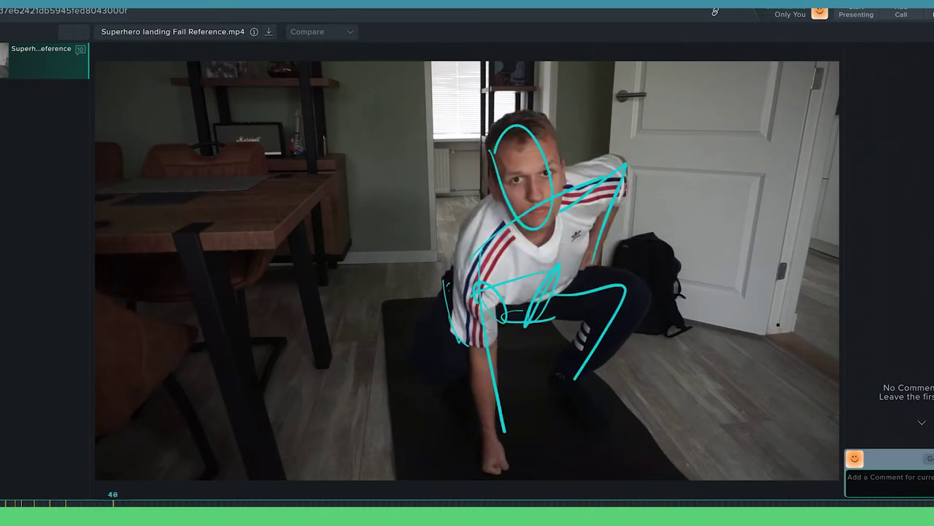
pyautogui.press('Up')
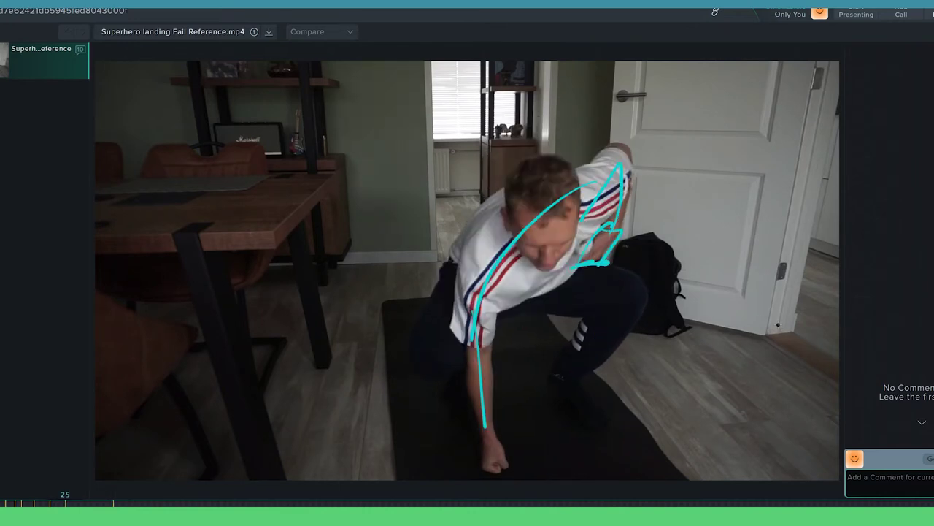
# Step through frames 23 to 30 to examine the body's settling motion around the frame 25 sketch.
pyautogui.press('Right')
pyautogui.press('Right')
pyautogui.press('Right')
pyautogui.press('Right')
pyautogui.press('Right')
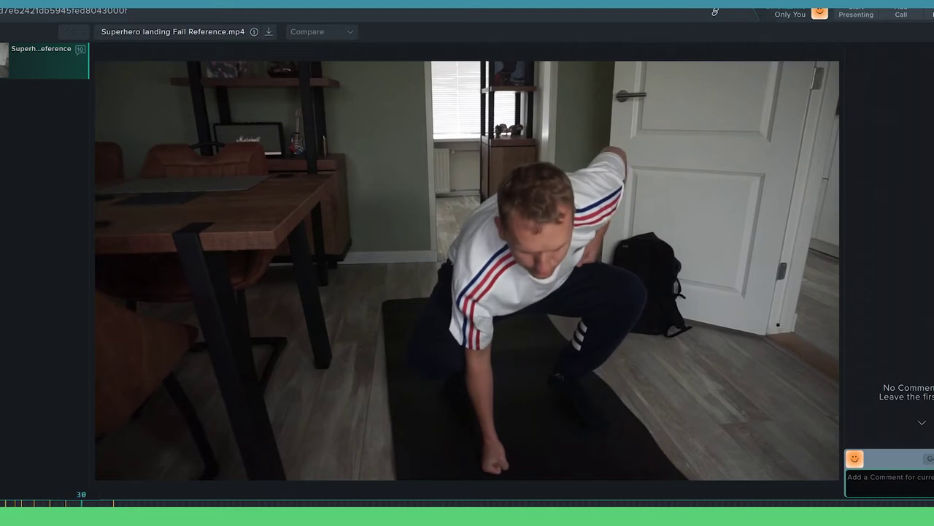
pyautogui.press('Left')
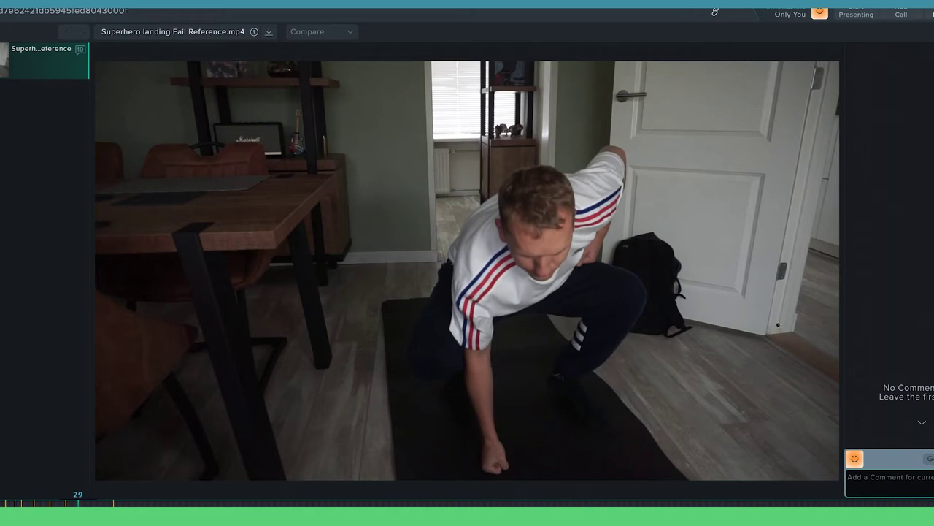
pyautogui.press('Left')
pyautogui.press('Left')
pyautogui.press('Left')
pyautogui.press('Left')
pyautogui.press('Left')
pyautogui.press('Left')
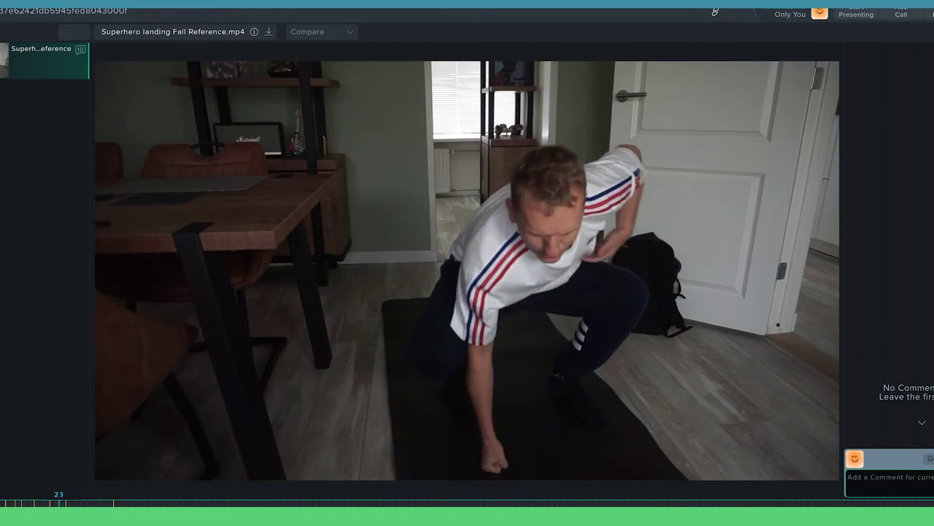
# On frame 28, sketch the shoulder line and torso in orange with a downward arrow, plus the lines of both arms.
pyautogui.press('Right')
pyautogui.press('Right')
pyautogui.press('Right')
pyautogui.press('Right')
pyautogui.press('Right')
pyautogui.moveTo(470, 325); pyautogui.dragTo(474, 320)
pyautogui.moveTo(505, 265); pyautogui.dragTo(519, 286)
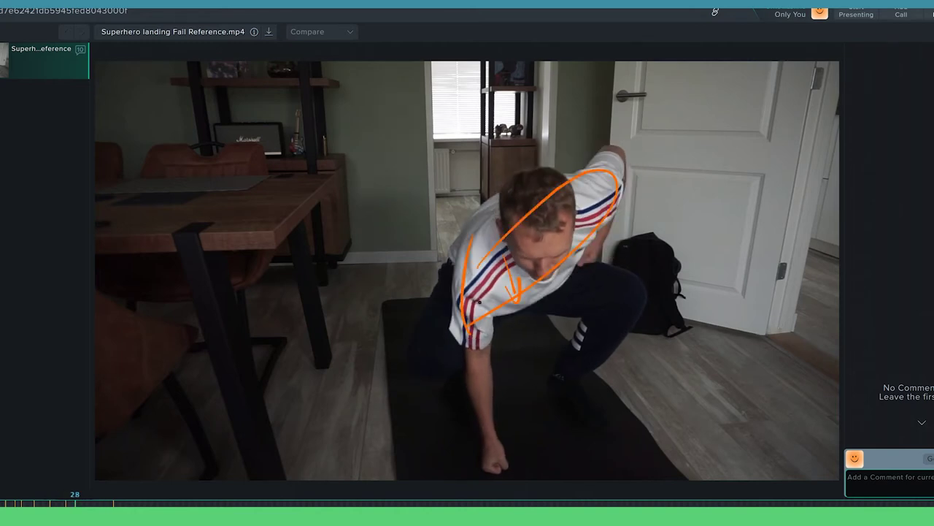
pyautogui.moveTo(478, 323); pyautogui.dragTo(493, 447)
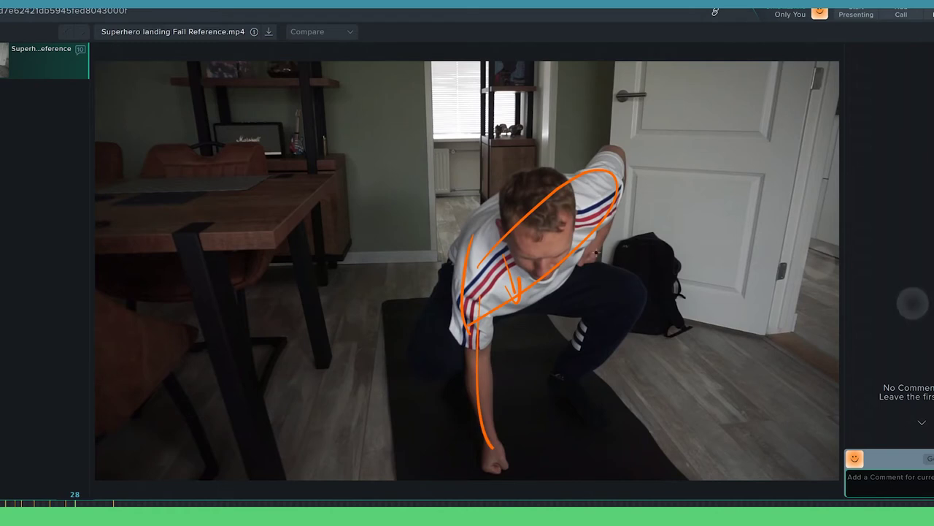
pyautogui.moveTo(618, 162); pyautogui.dragTo(586, 270)
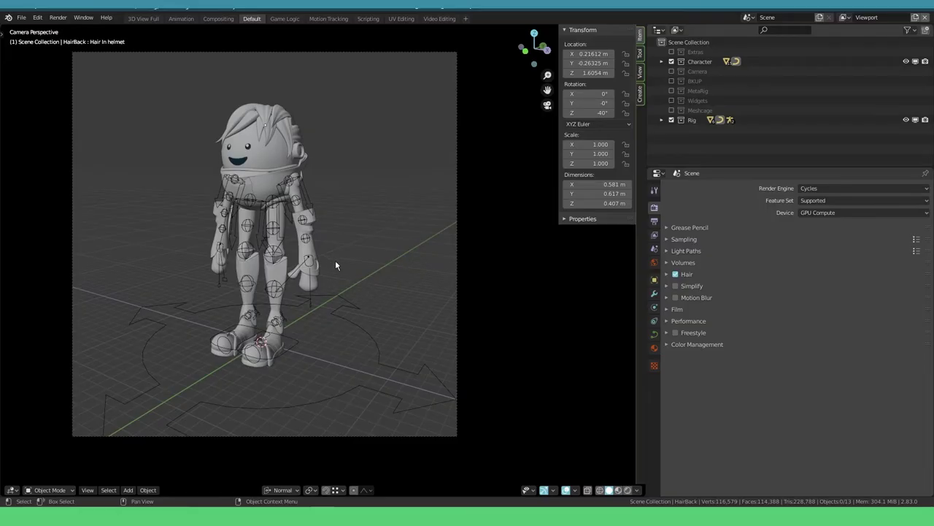
# In Blender, add a cube and move it beside the character to about X -2.64 m, Y 0.72 m.
pyautogui.scroll(-3, 279, 282)
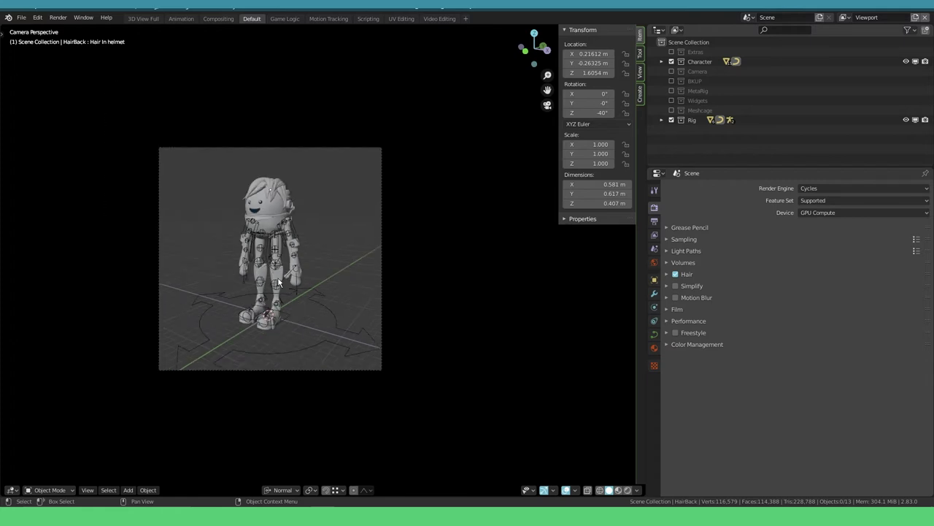
pyautogui.moveTo(278, 282); pyautogui.dragTo(352, 400, button='middle')
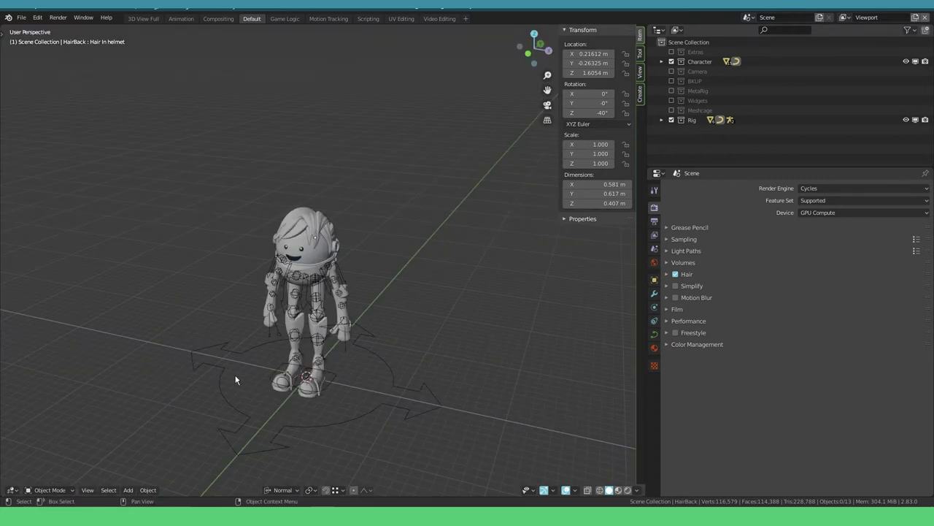
pyautogui.hotkey('shift', 'a')
pyautogui.moveTo(211, 299)
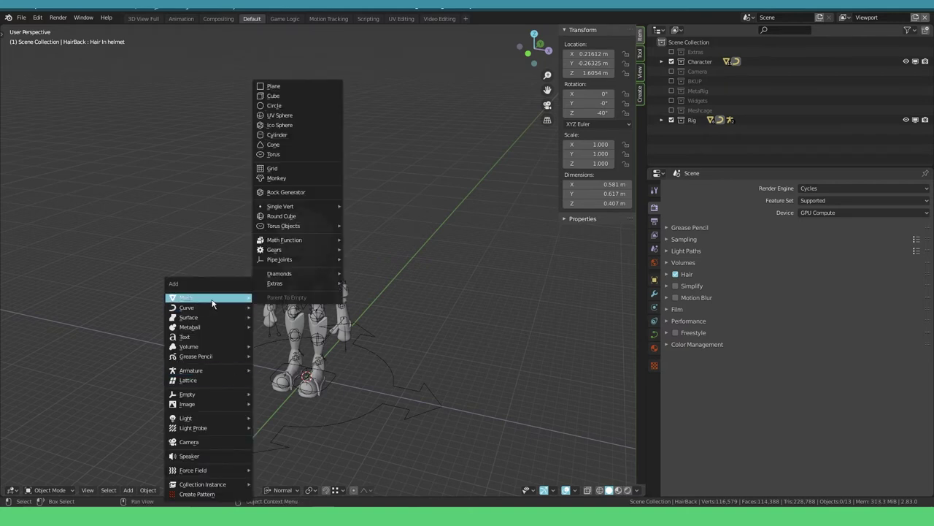
pyautogui.click(317, 97)
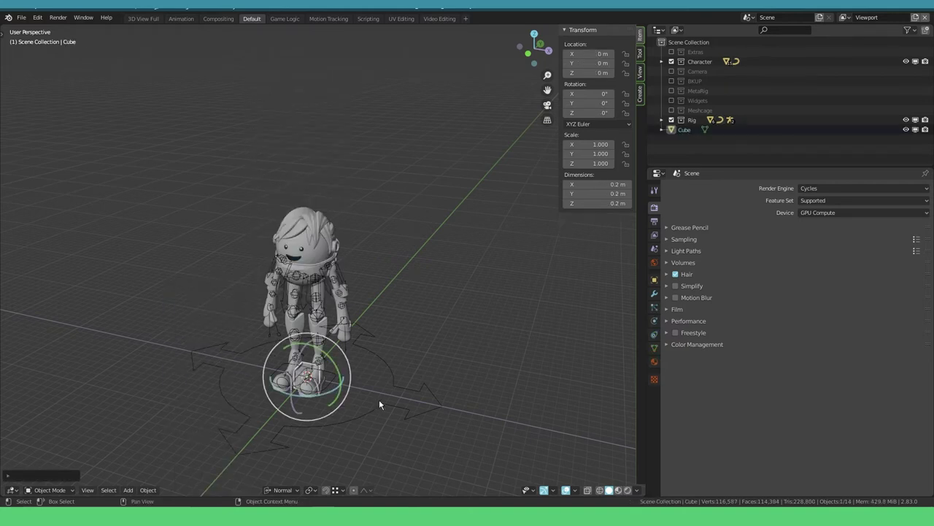
pyautogui.press('g')
pyautogui.click(205, 329)
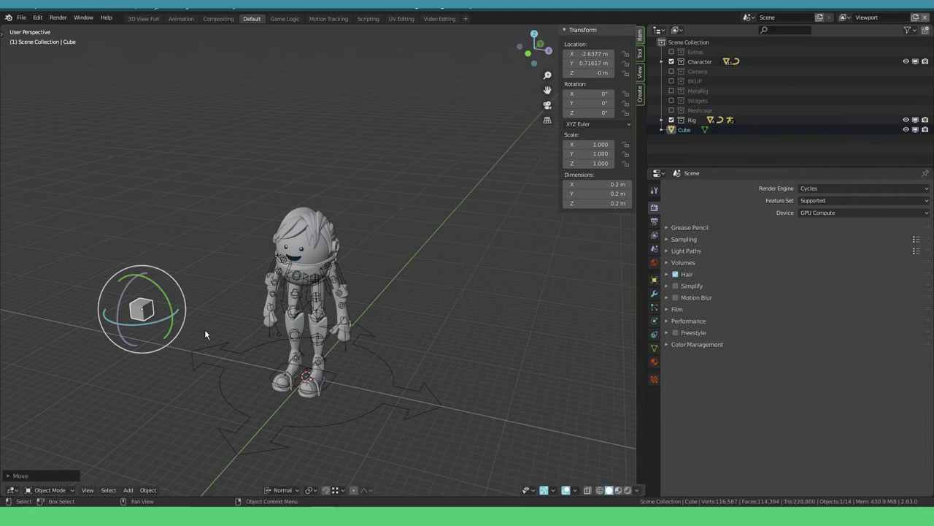
pyautogui.moveTo(204, 329); pyautogui.dragTo(232, 349, button='middle')
pyautogui.click(233, 349)
pyautogui.click(187, 317)
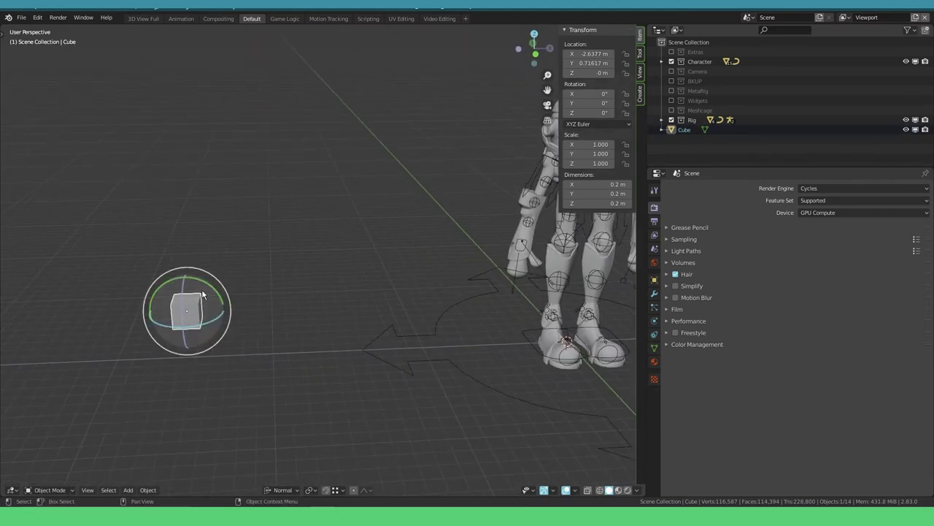
# Place the 3D cursor in the empty space between cube and character, and toggle the transform sidebar off and on.
pyautogui.keyDown('shift'); pyautogui.rightClick(389, 232); pyautogui.keyUp('shift')
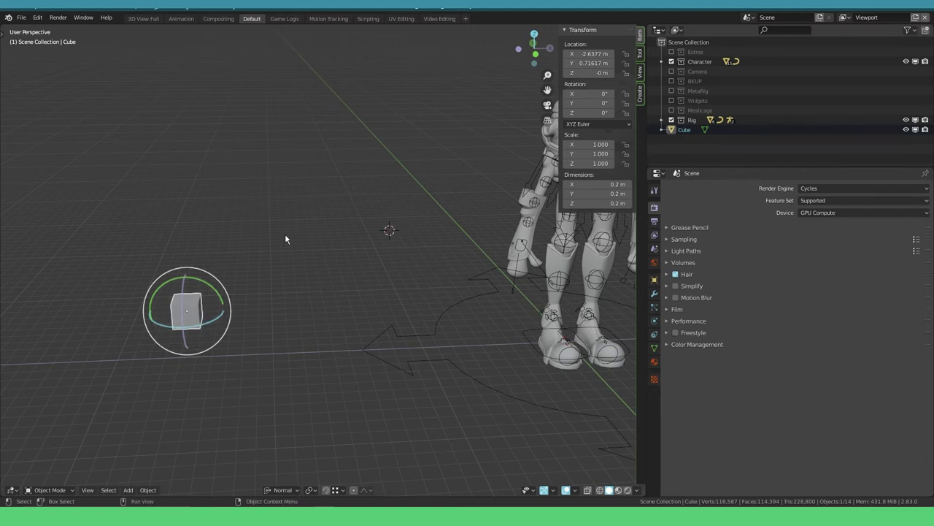
pyautogui.press('n')
pyautogui.press('n')
pyautogui.press('n')
pyautogui.press('n')
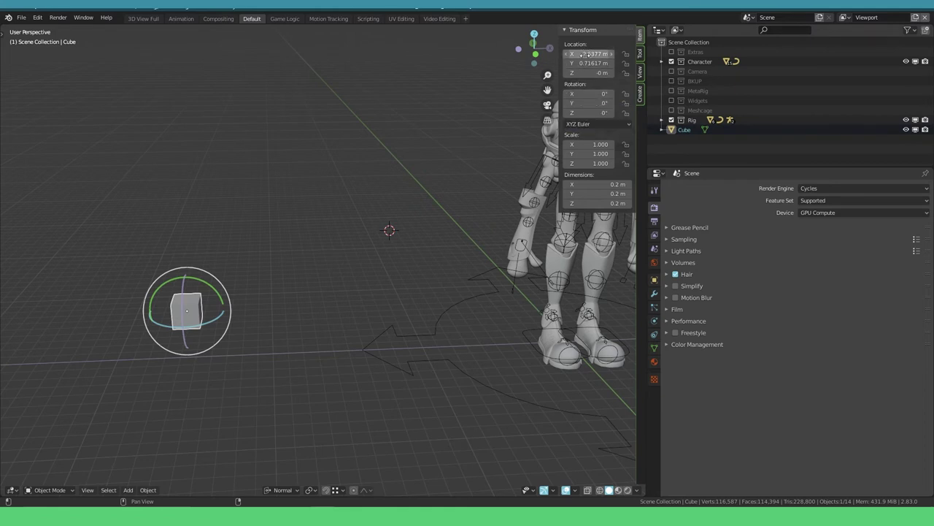
# Try keyframing the cube's full location and then only its X location, undoing each keyframe.
pyautogui.press('i')
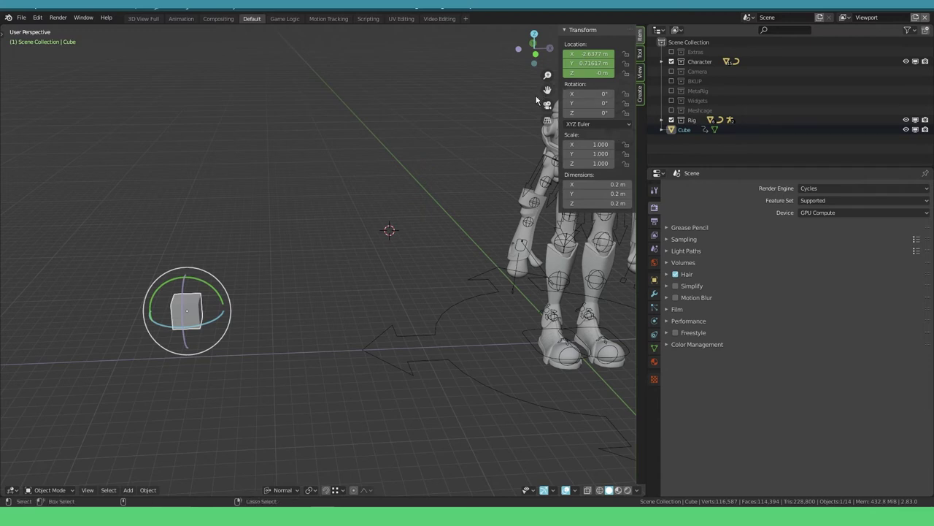
pyautogui.hotkey('ctrl', 'z')
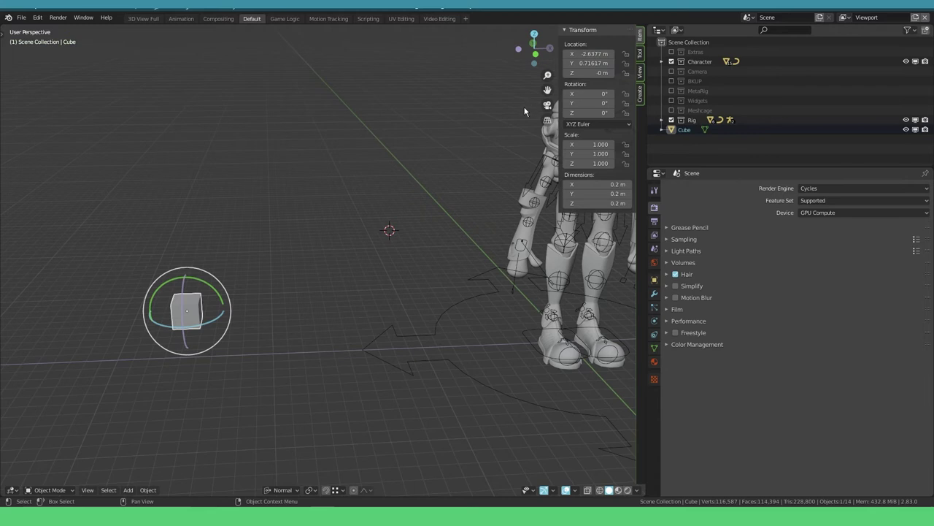
pyautogui.rightClick(584, 54)
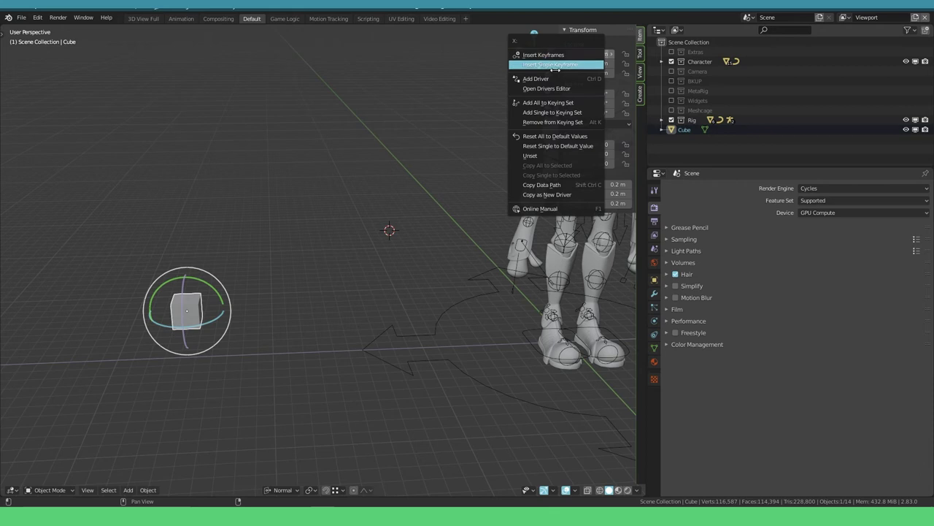
pyautogui.click(559, 65)
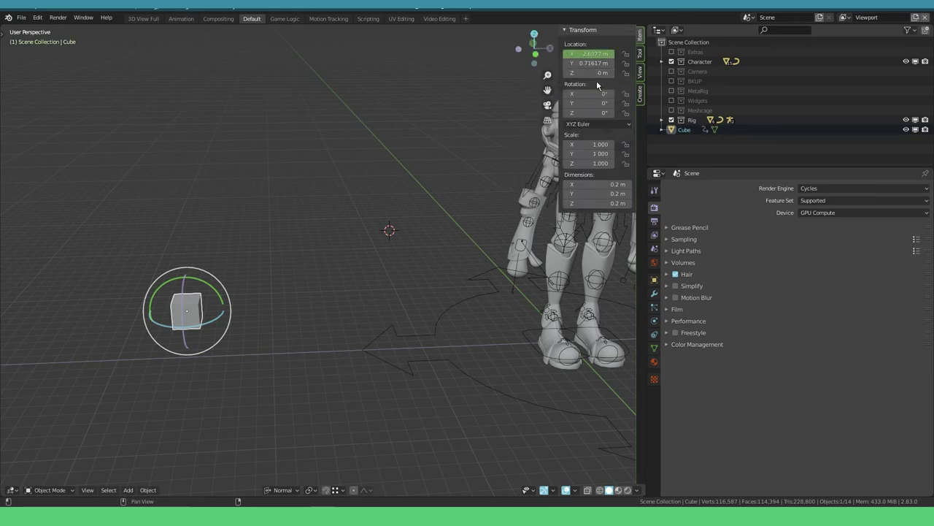
pyautogui.hotkey('ctrl', 'z')
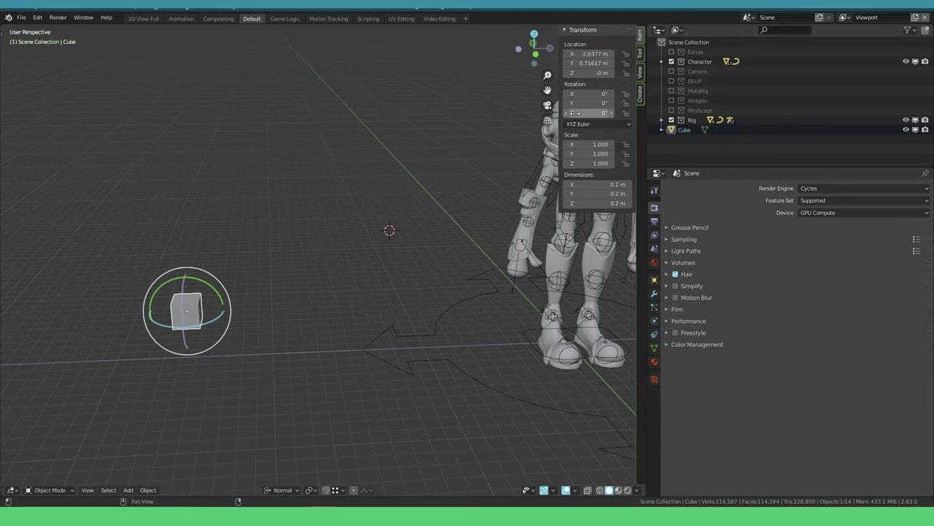
# Keyframe the cube's full location on frame 1 and open a Dope Sheet below the viewport with its Object Transforms channels expanded.
pyautogui.rightClick(558, 73)
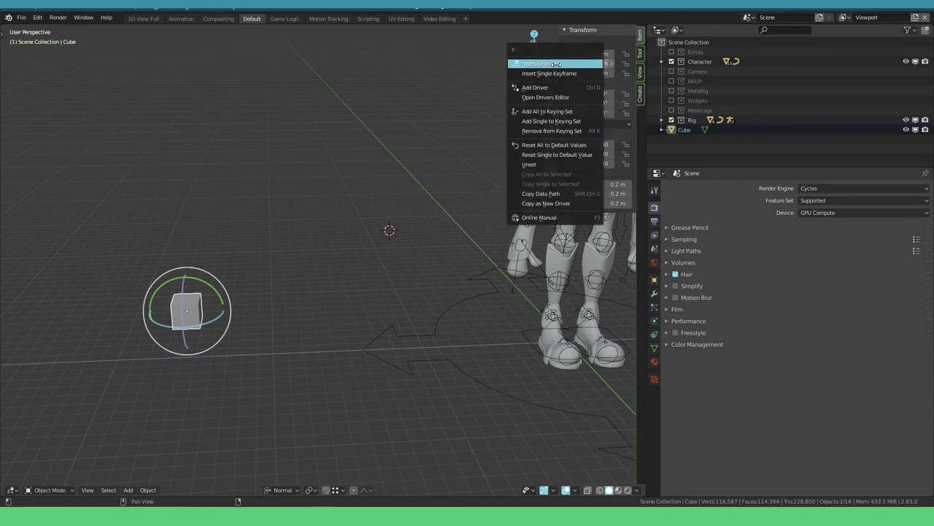
pyautogui.click(557, 65)
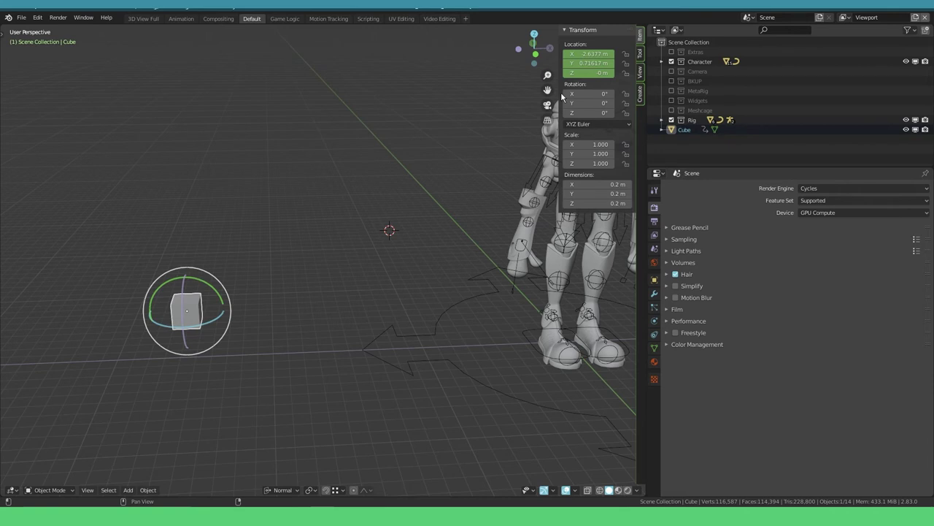
pyautogui.moveTo(3, 496); pyautogui.dragTo(109, 339)
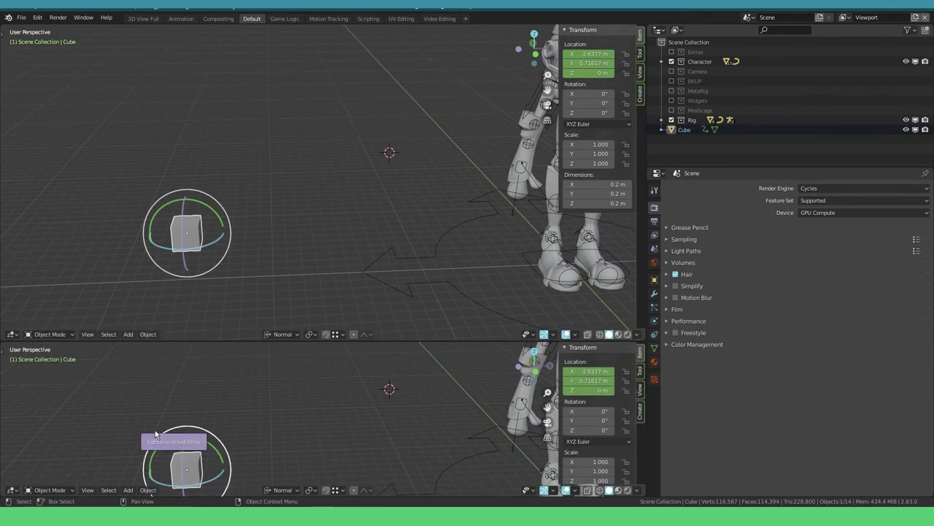
pyautogui.hotkey('shift', 'F12')
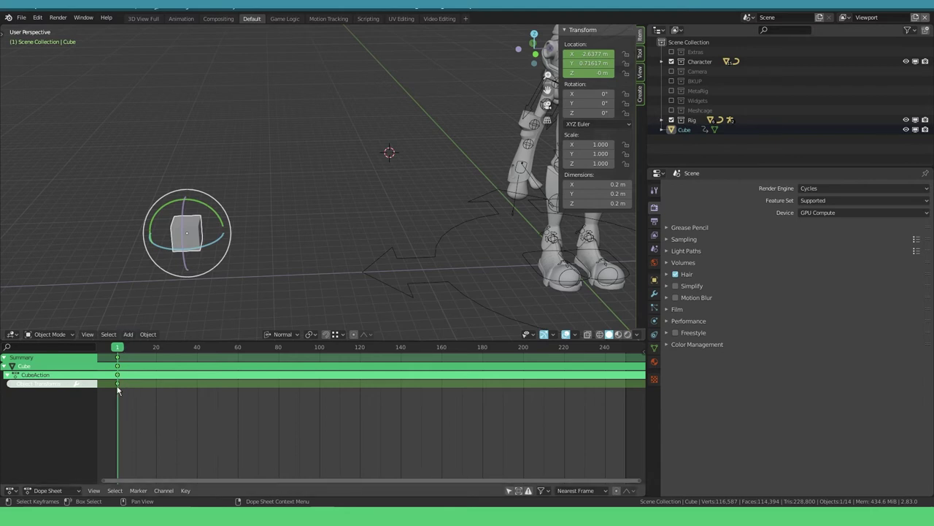
pyautogui.click(9, 384)
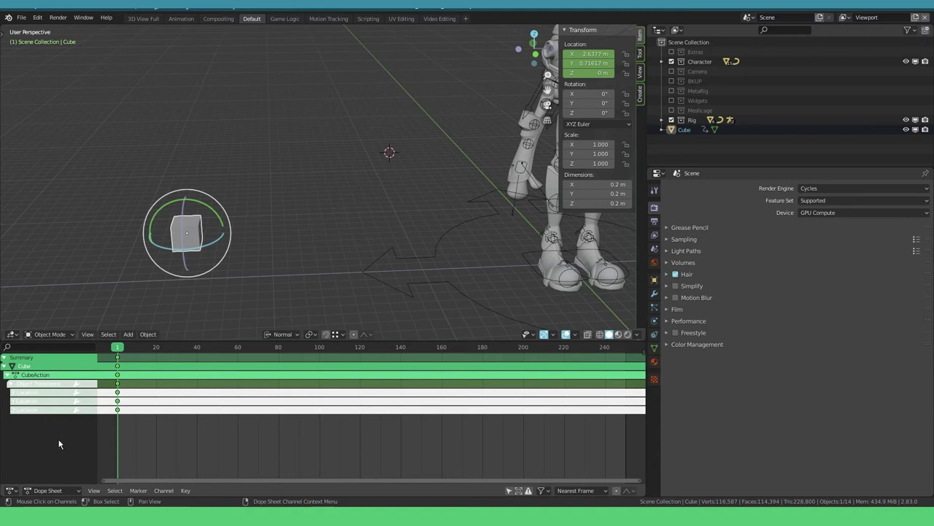
# Navigate the timeline in ten-frame jumps, between keyframes, and to its first and last frames.
pyautogui.press('space')
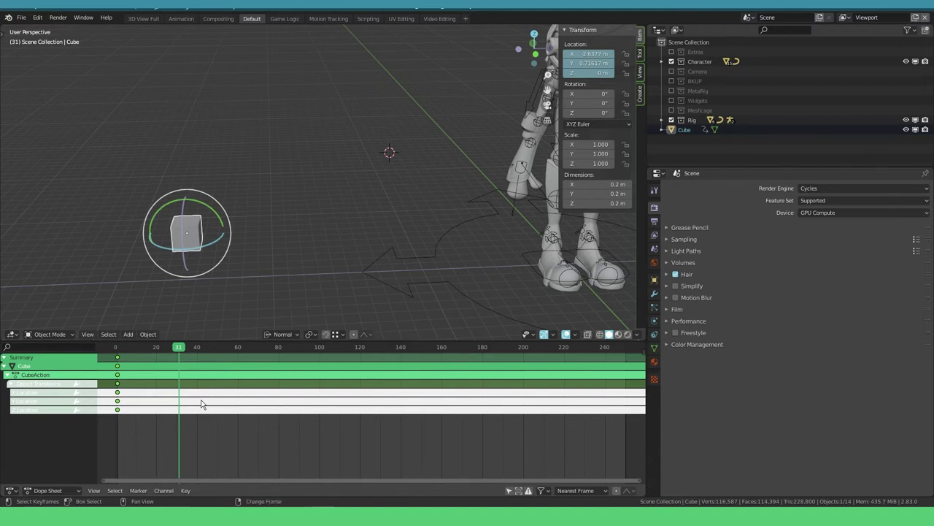
pyautogui.hotkey('shift', 'Down')
pyautogui.hotkey('shift', 'Down')
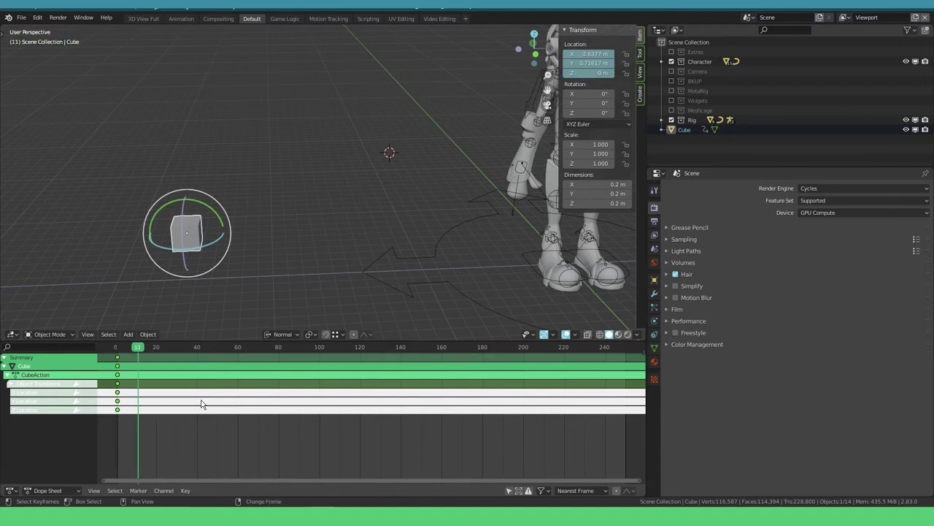
pyautogui.hotkey('shift', 'Up')
pyautogui.press('Down')
pyautogui.press('Up')
pyautogui.press('Up')
pyautogui.press('Up')
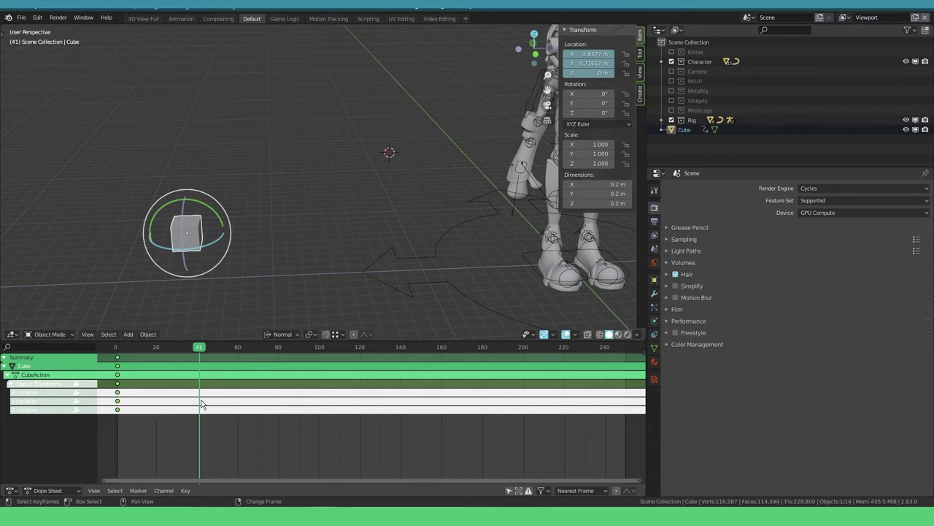
pyautogui.press('Right')
pyautogui.hotkey('shift', 'Left')
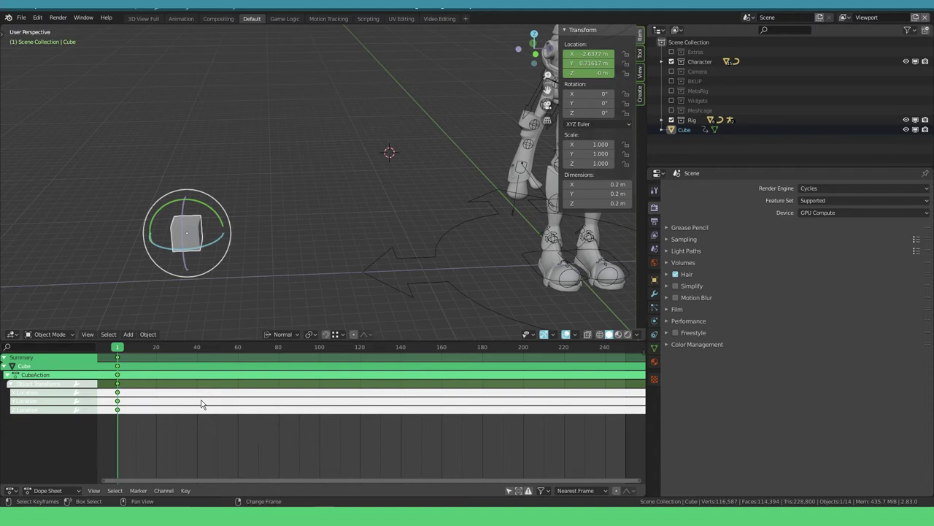
pyautogui.hotkey('shift', 'Right')
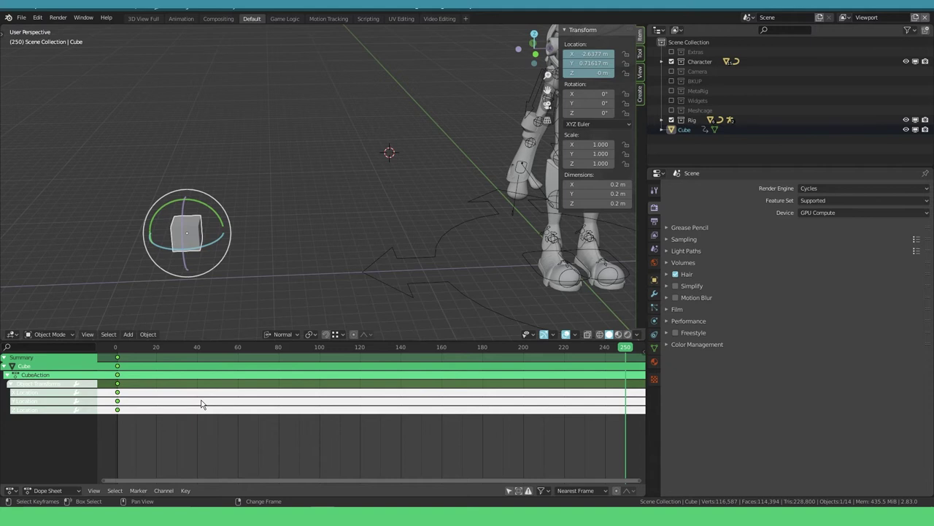
# On frame 31, snap the cube to the 3D cursor and keyframe its location.
pyautogui.hotkey('shift', 'Left')
pyautogui.hotkey('shift', 'Up')
pyautogui.hotkey('shift', 'Up')
pyautogui.hotkey('shift', 'Up')
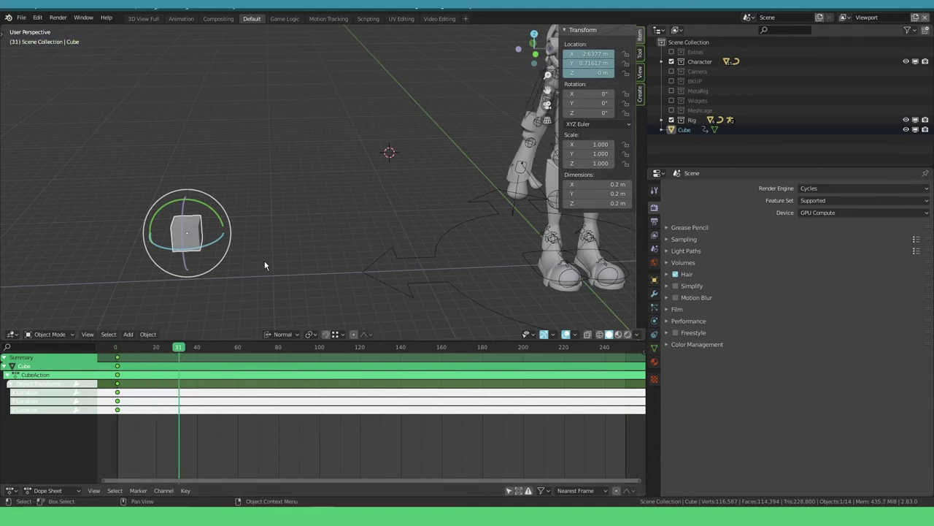
pyautogui.hotkey('shift', 's')
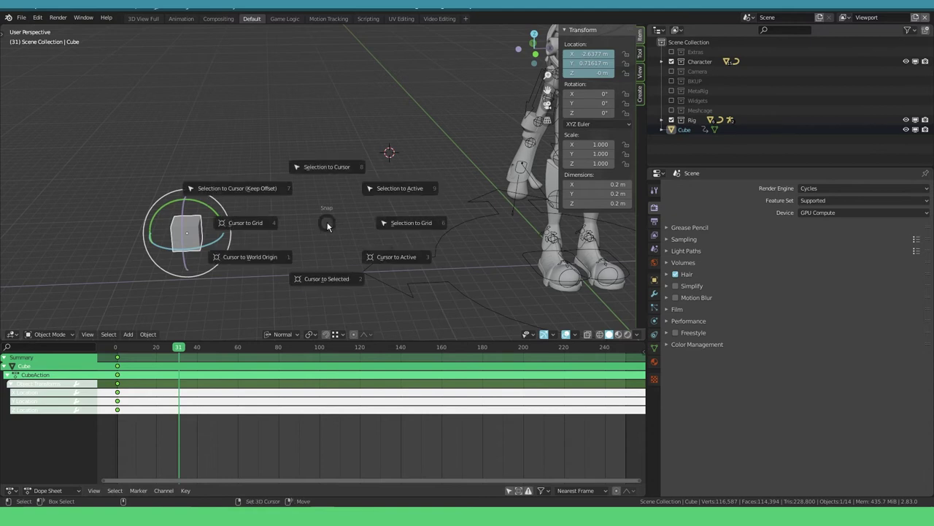
pyautogui.click(329, 170)
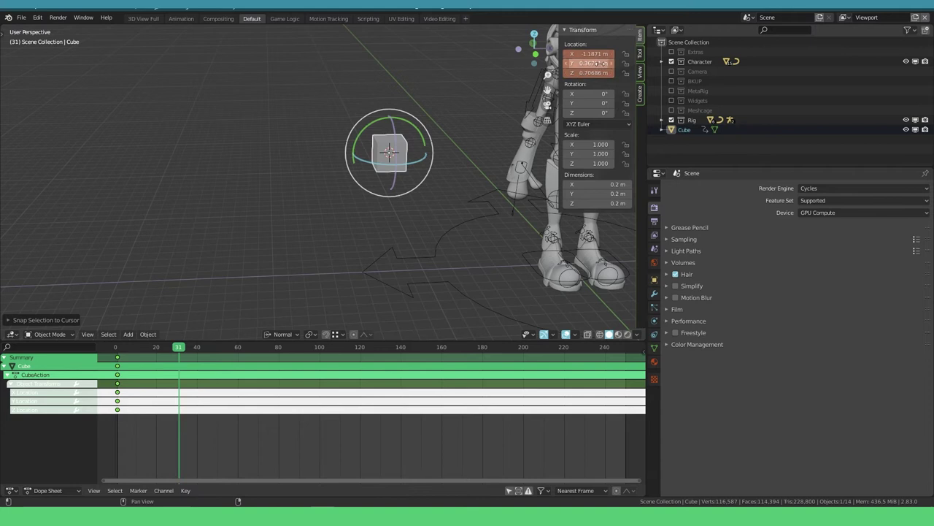
pyautogui.press('i')
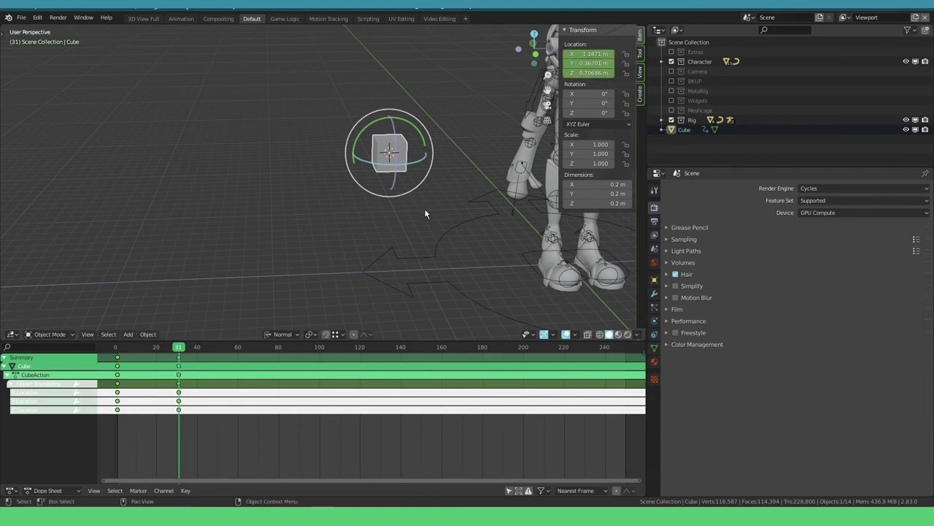
# Play the cube's movement between its two keyframes from the first frame, viewing it from two angles.
pyautogui.hotkey('shift', 'Left')
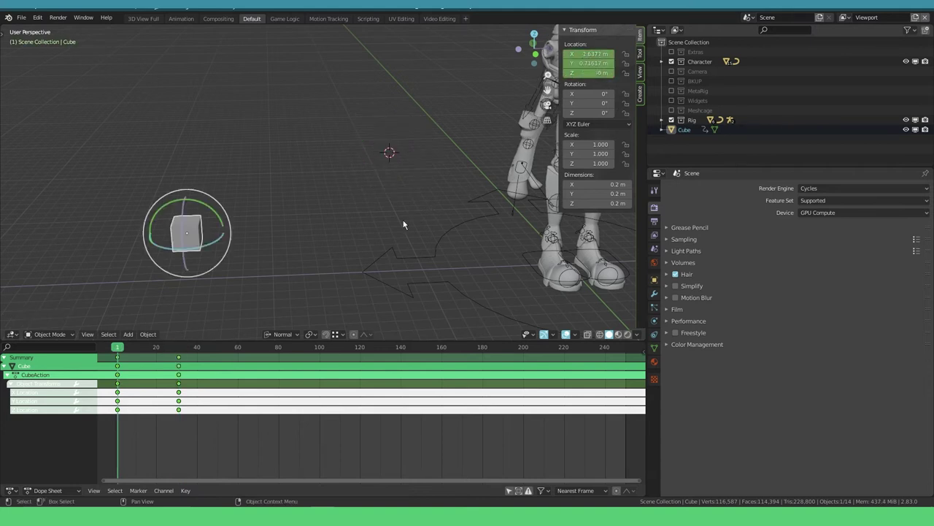
pyautogui.press('Up')
pyautogui.press('Down')
pyautogui.press('space')
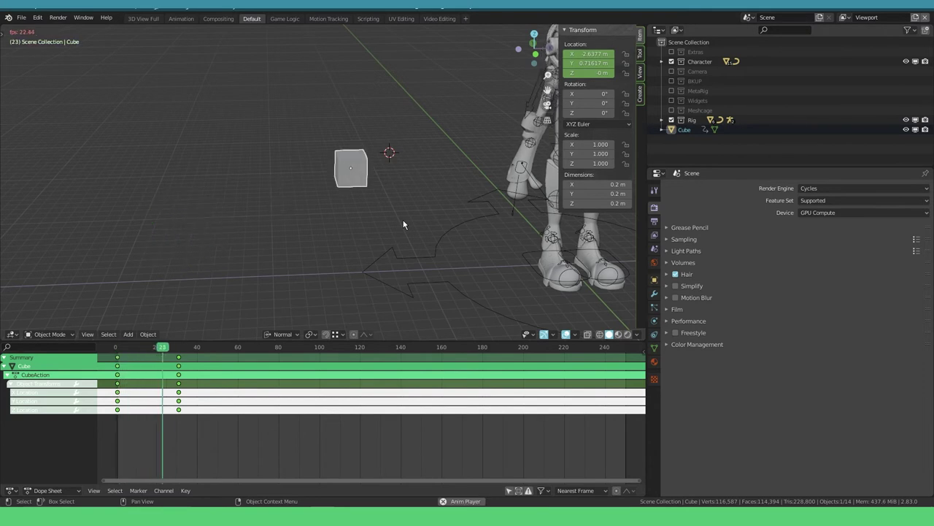
pyautogui.press('space')
pyautogui.press('Down')
pyautogui.press('Down')
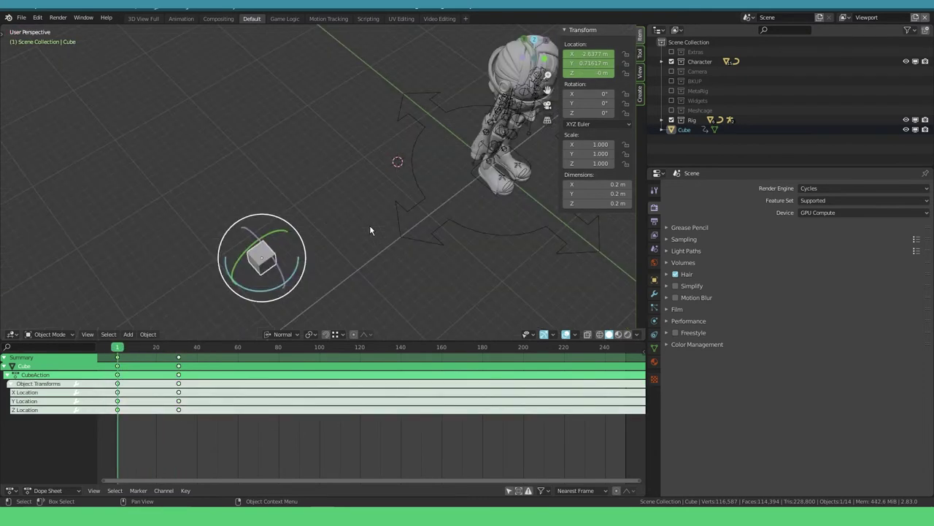
pyautogui.press('space')
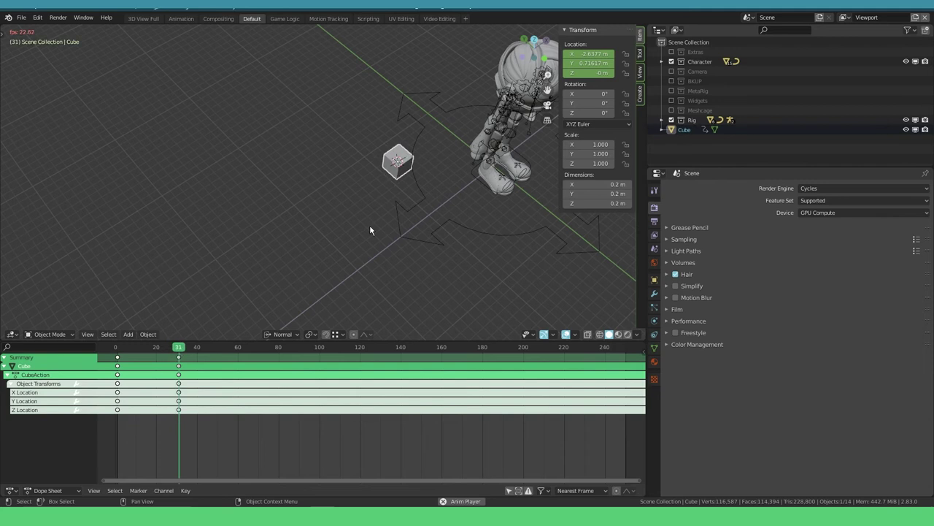
pyautogui.press('space')
pyautogui.press('Down')
pyautogui.press('Down')
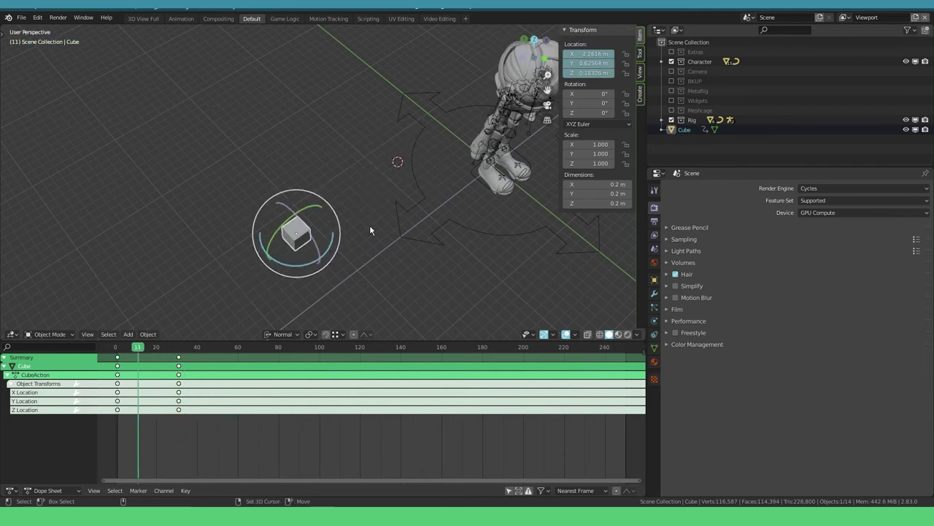
pyautogui.press('space')
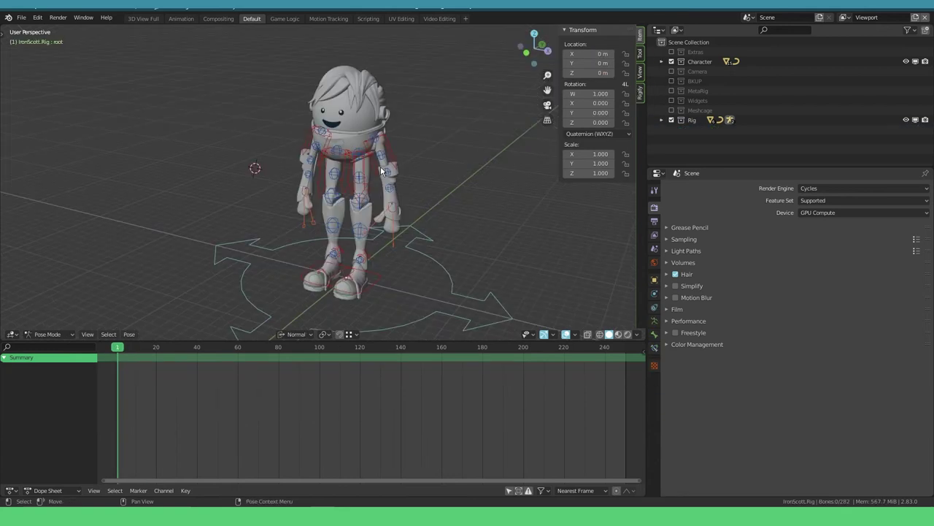
# Try keyframing the location and rotation of the left upper-arm tweak control on frame 1.
pyautogui.scroll(2, 380, 165)
pyautogui.scroll(1, 380, 173)
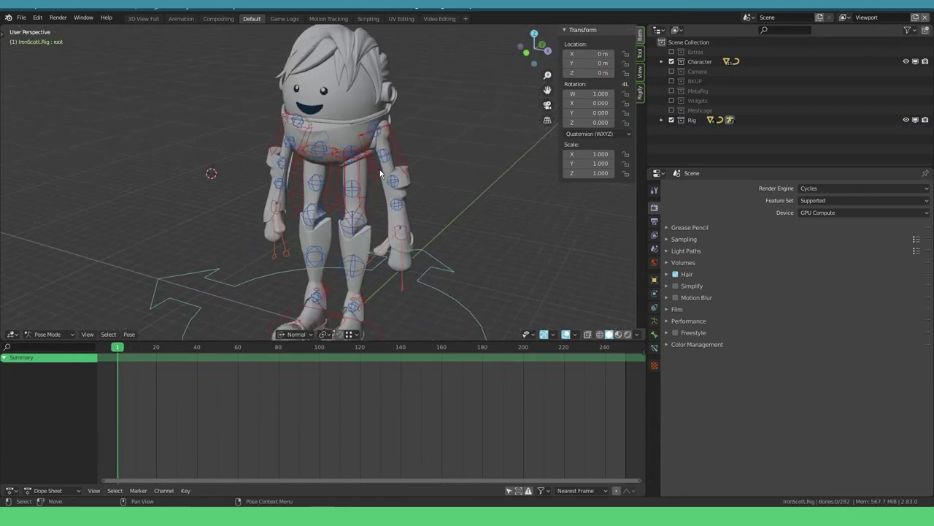
pyautogui.click(387, 162)
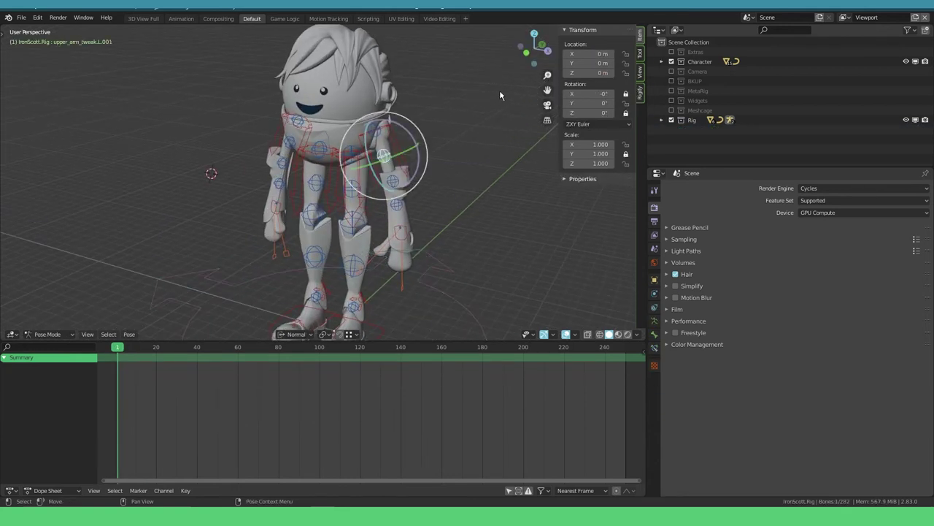
pyautogui.press('i')
pyautogui.press('i')
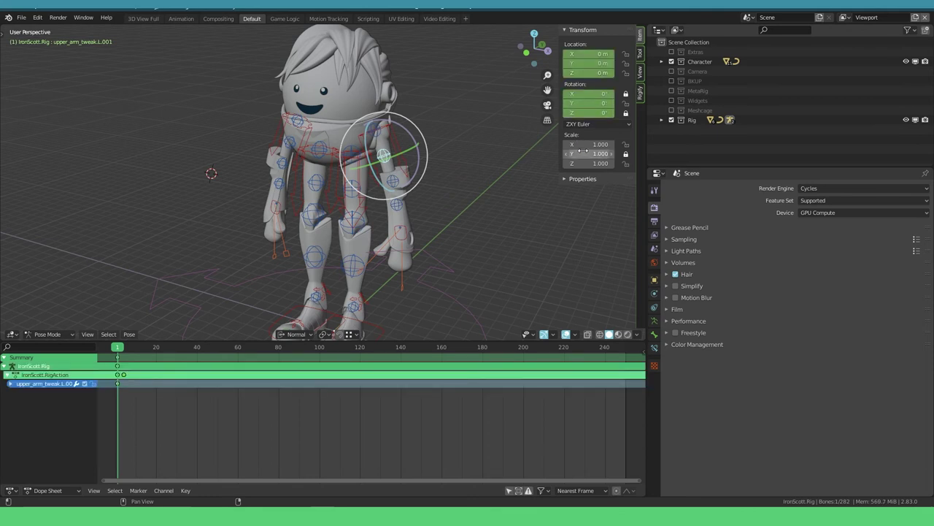
pyautogui.press('i')
# Insert LocRot keyframes for all of the character rig's visible controls on frame 1.
pyautogui.press('i')
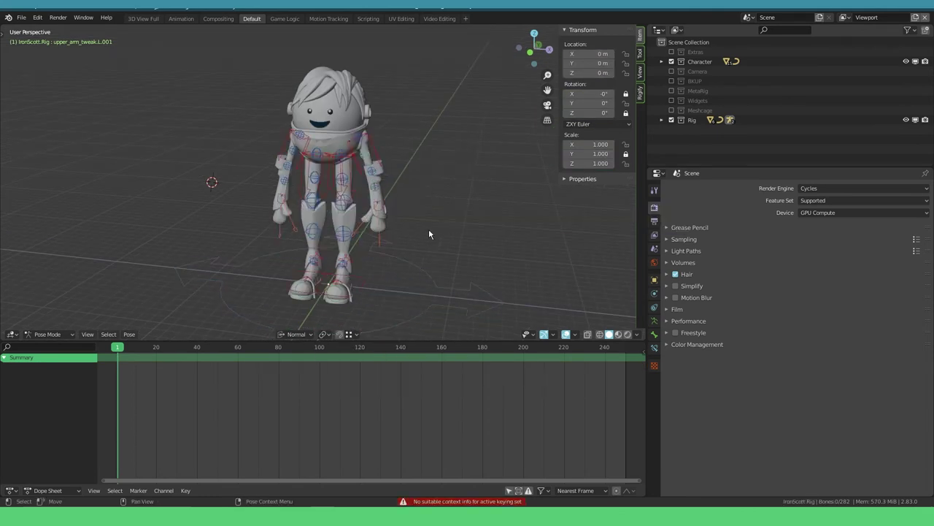
pyautogui.press('i')
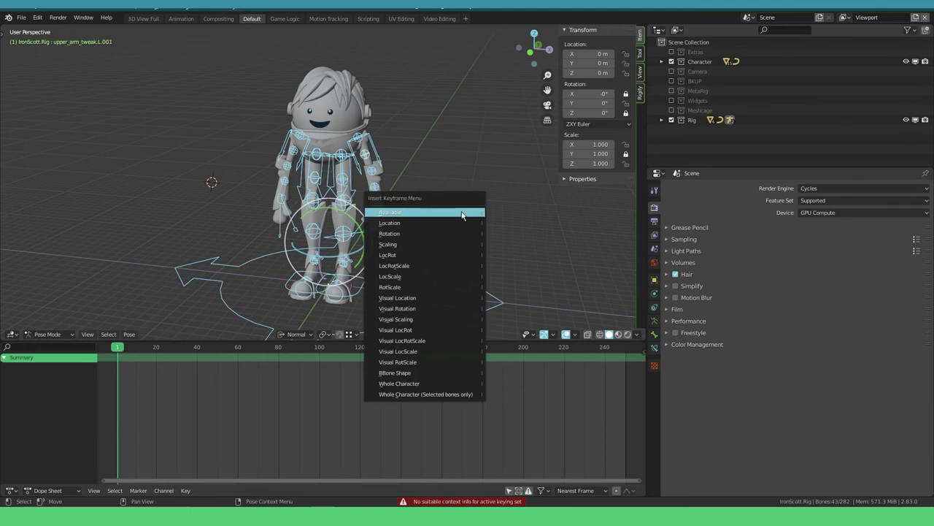
pyautogui.click(405, 255)
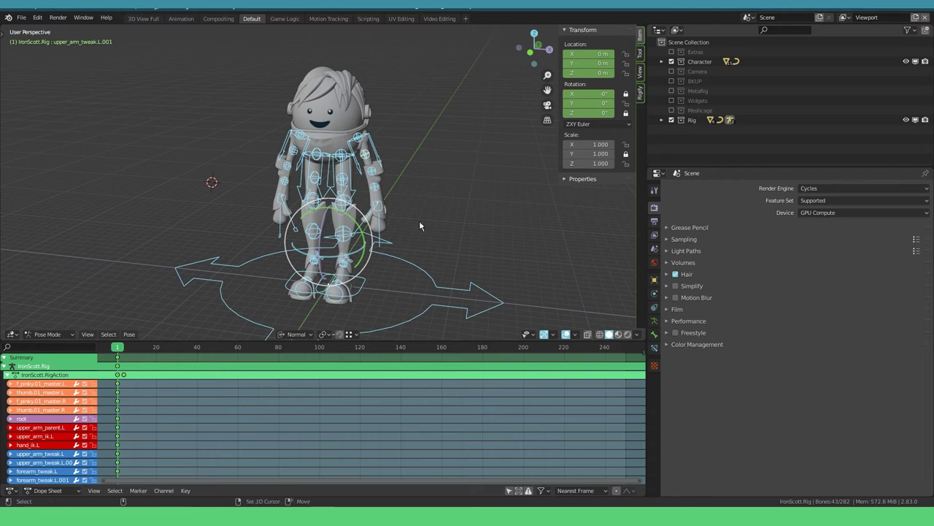
# On frame 31, move and rotate the left hand's IK control out away from the body.
pyautogui.keyDown('alt'); pyautogui.scroll(-20, 419, 220); pyautogui.keyUp('alt')
pyautogui.hotkey('alt', 'a')
pyautogui.moveTo(381, 212); pyautogui.dragTo(407, 154)
pyautogui.click(407, 154)
pyautogui.moveTo(408, 154); pyautogui.dragTo(438, 146, button='middle')
pyautogui.press('r')
pyautogui.click(358, 52)
pyautogui.press('g')
pyautogui.moveTo(358, 52); pyautogui.dragTo(414, 159, button='middle')
pyautogui.click(356, 168)
# Refine the rotation of the raised left hand's IK control.
pyautogui.press('r')
pyautogui.press('r')
pyautogui.rightClick(351, 183)
pyautogui.press('r')
pyautogui.click(456, 120)
# Keyframe the left hand control's available channels on frame 31.
pyautogui.press('i')
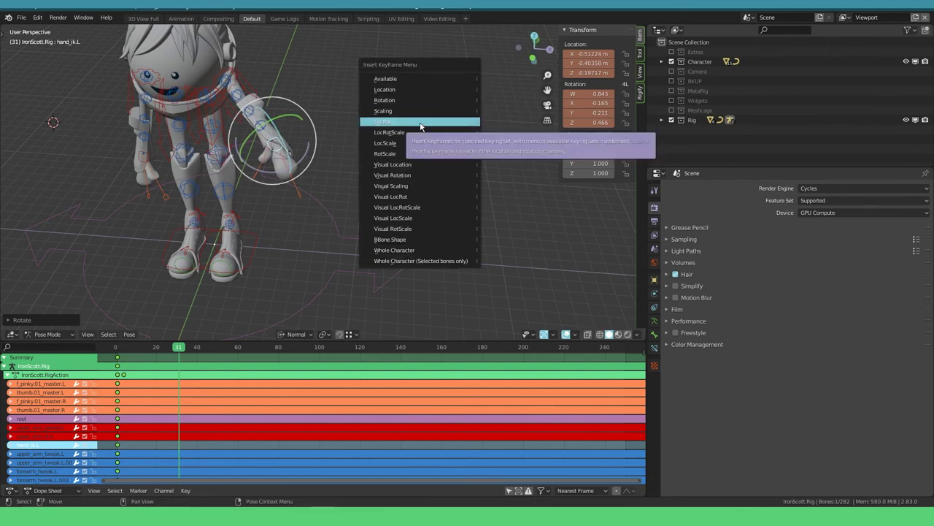
pyautogui.press('Escape')
pyautogui.press('i')
pyautogui.press('Escape')
pyautogui.press('i')
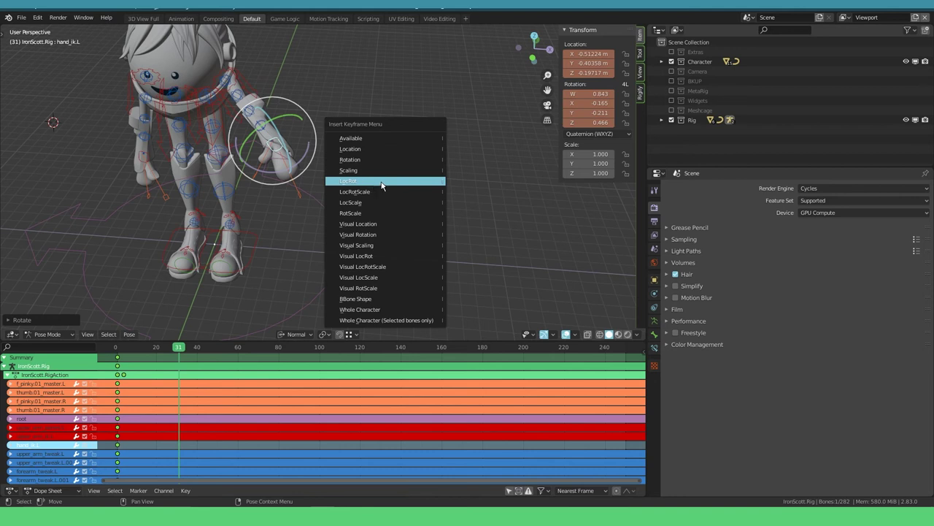
pyautogui.click(373, 139)
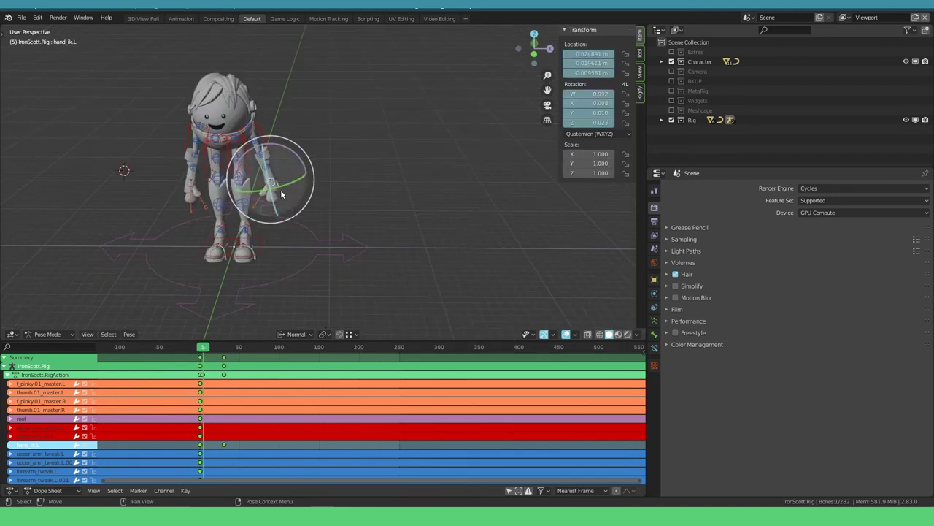
# Delete the visible rig controls' keyframes and clear their rotation and location back to the rest pose.
pyautogui.press('a')
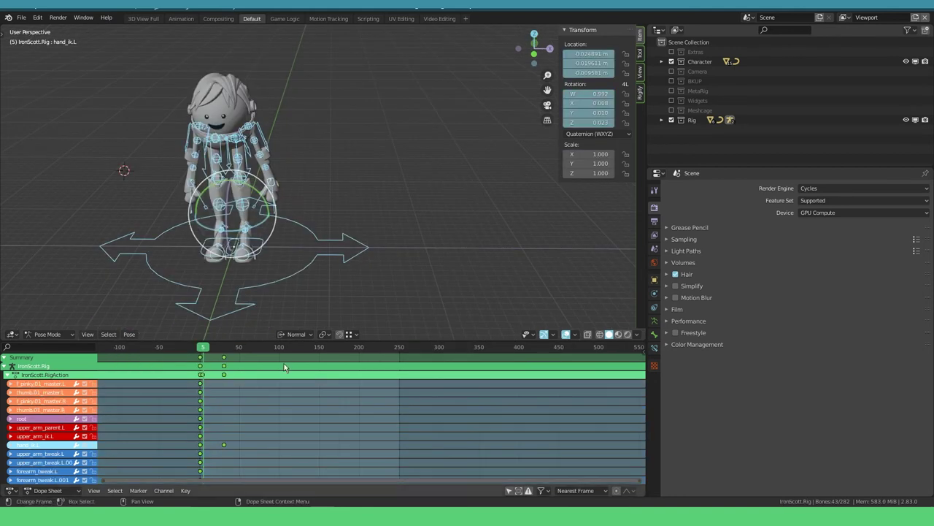
pyautogui.press('x')
pyautogui.click(279, 416)
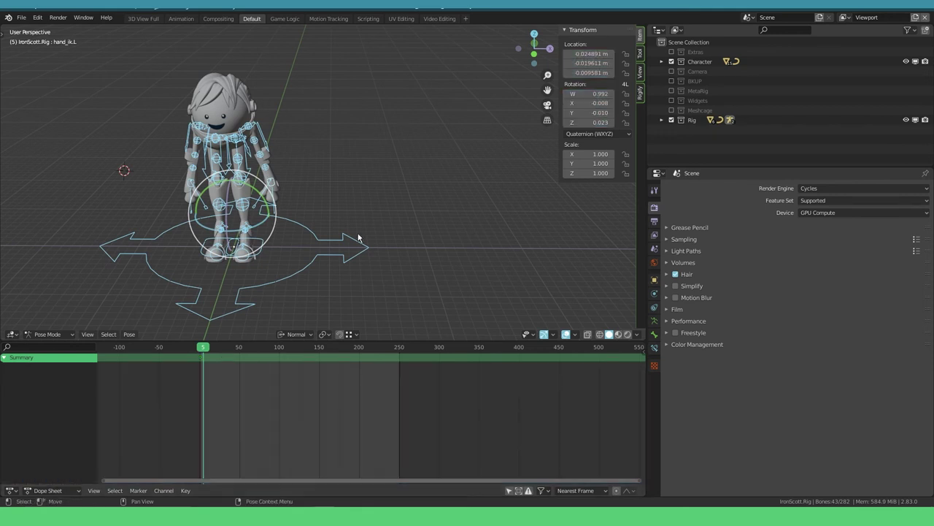
pyautogui.hotkey('alt', 'r')
pyautogui.hotkey('alt', 'g')
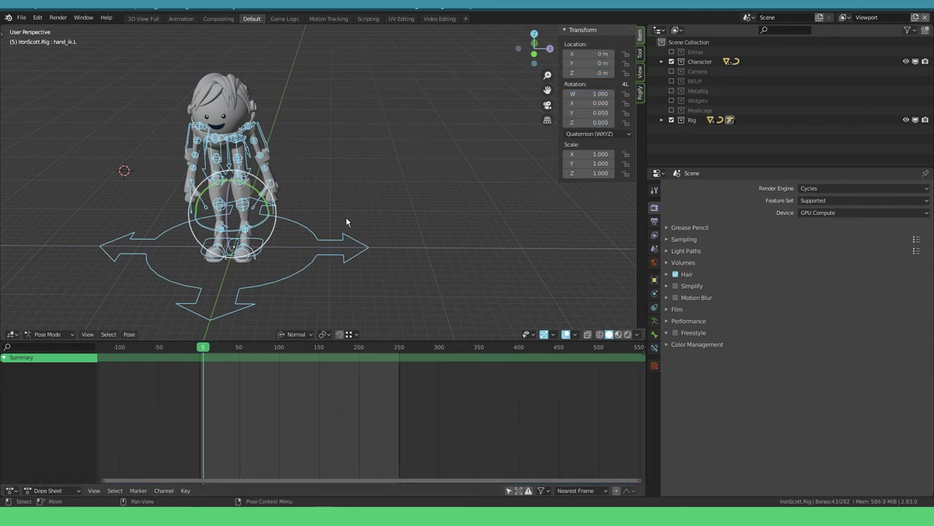
pyautogui.moveTo(345, 215); pyautogui.dragTo(299, 188, button='middle')
pyautogui.hotkey('alt', 'a')
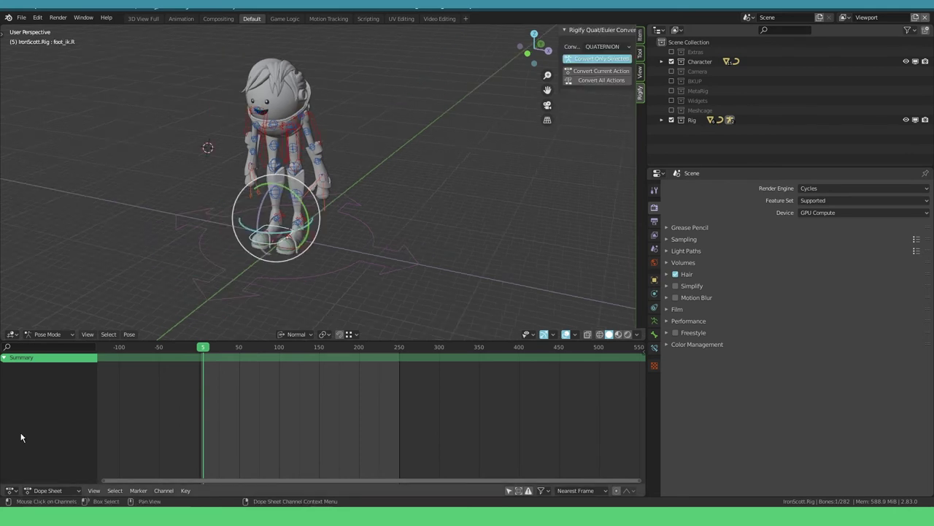
# Run the rig_ui.py.005 script in a Text Editor to load the rig layer controls, and restore the Dope Sheet.
pyautogui.click(14, 490)
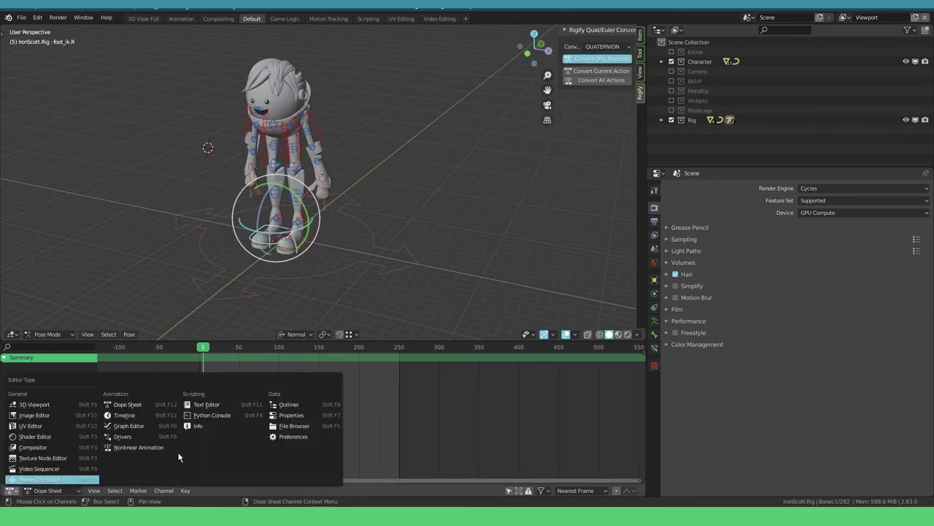
pyautogui.click(212, 405)
pyautogui.click(288, 489)
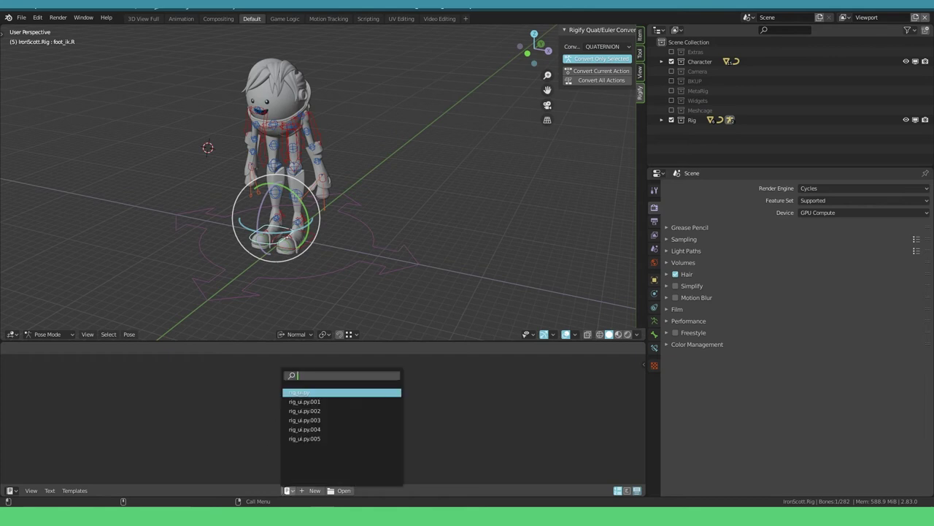
pyautogui.click(307, 438)
pyautogui.click(370, 490)
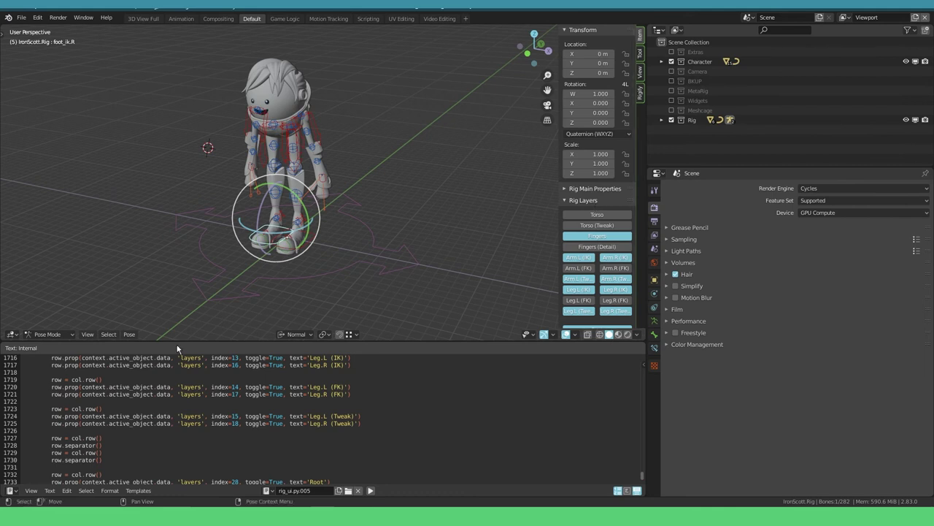
pyautogui.hotkey('shift', 'F12')
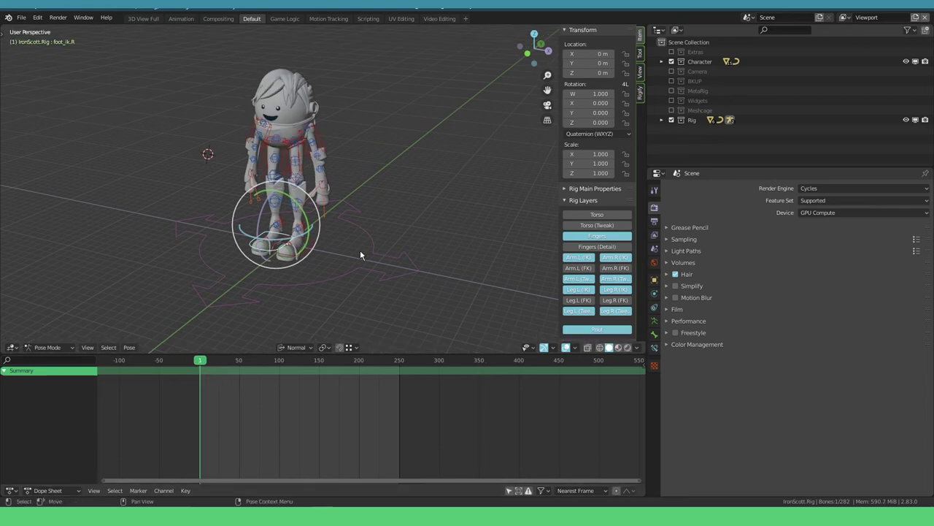
# Show the Torso and both Arm FK rig layers, and hide the Arm IK, arm and leg Tweak, and Root layers.
pyautogui.scroll(2, 306, 164)
pyautogui.moveTo(265, 196); pyautogui.dragTo(300, 200, button='middle')
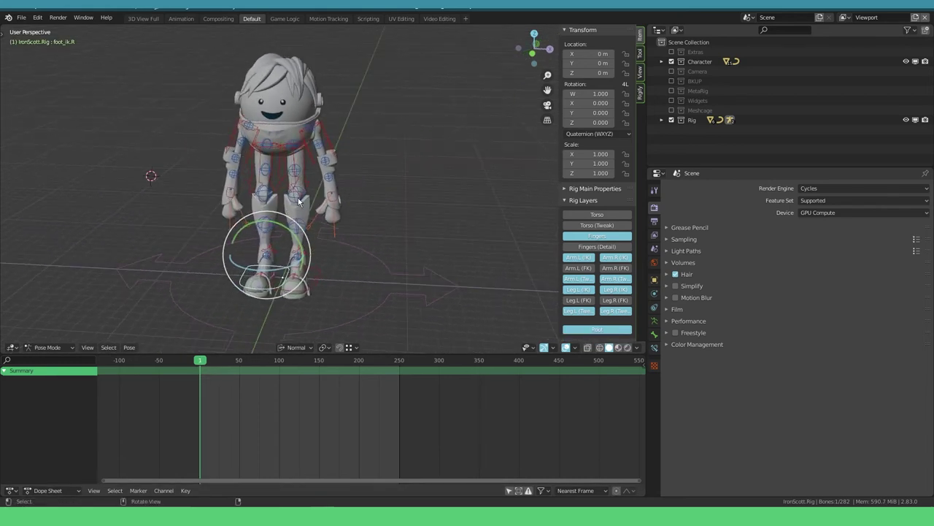
pyautogui.scroll(1, 287, 168)
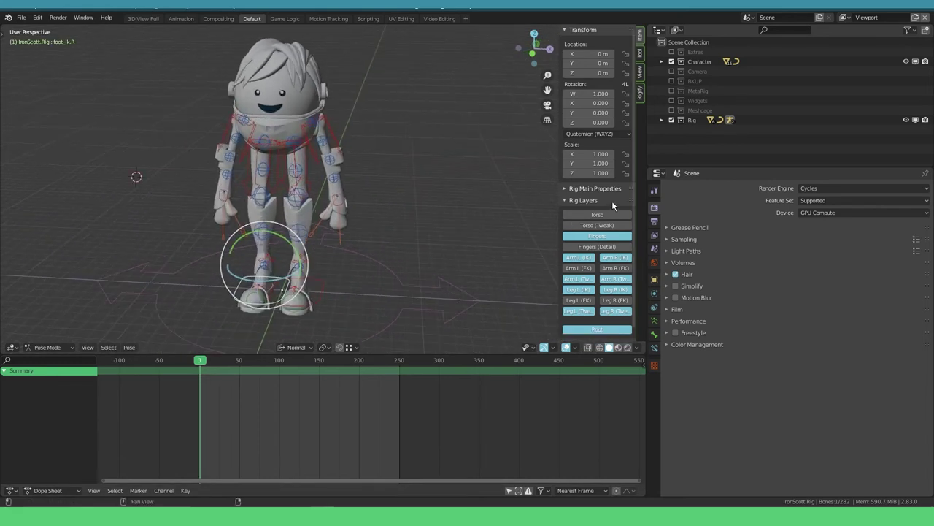
pyautogui.click(577, 216)
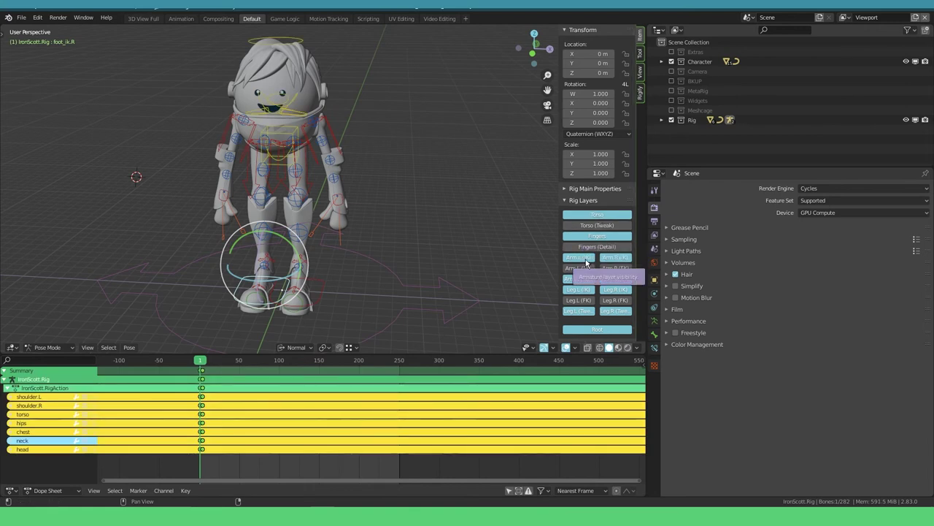
pyautogui.click(612, 268)
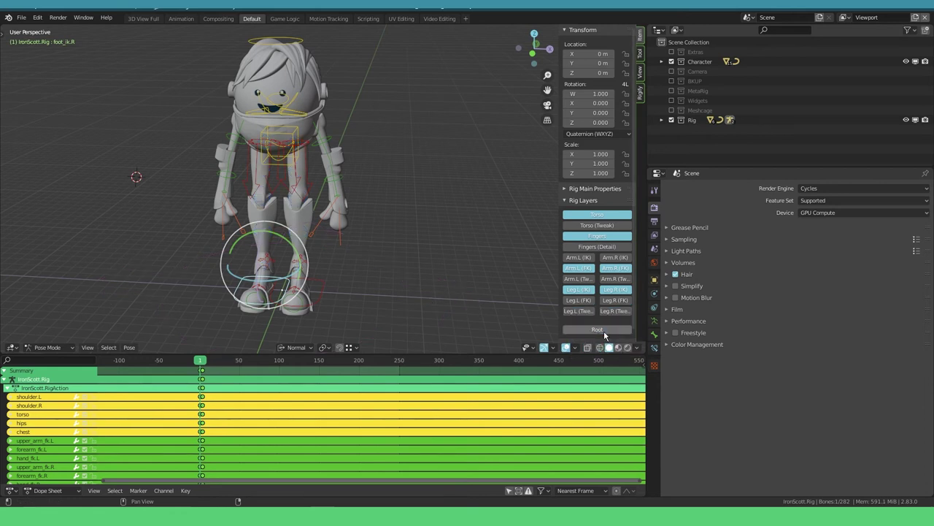
# Move the right foot's IK control about 0.71 m backward along the ground plane.
pyautogui.moveTo(430, 260); pyautogui.dragTo(415, 247, button='middle')
pyautogui.scroll(-2, 414, 247)
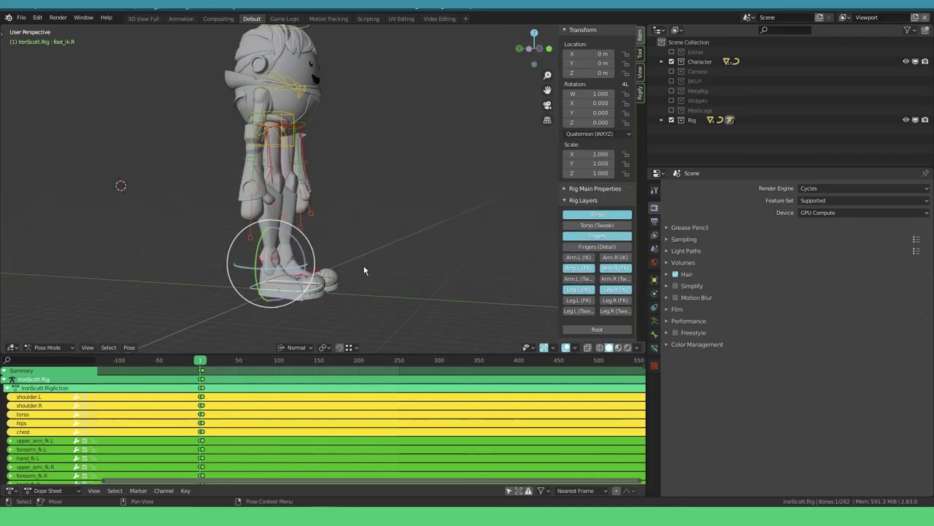
pyautogui.press('g')
pyautogui.hotkey('shift', 'z')
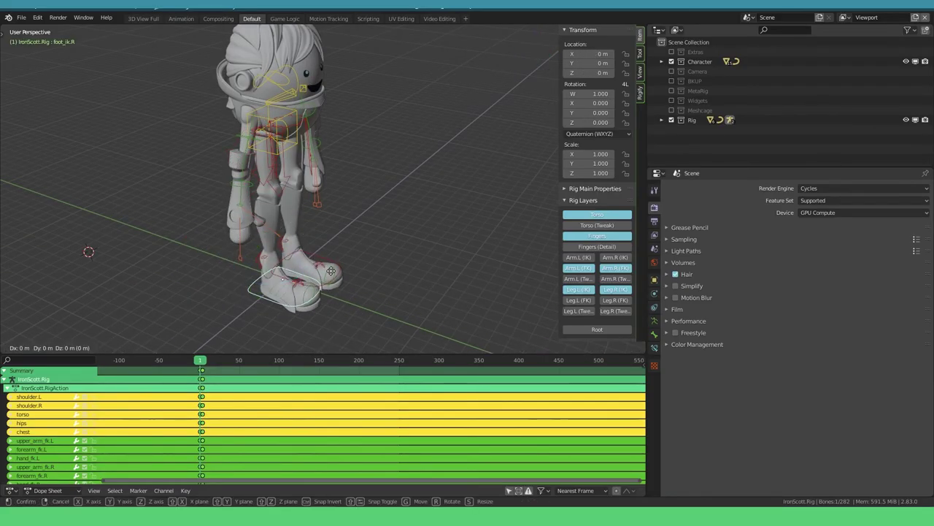
pyautogui.click(225, 229)
pyautogui.moveTo(289, 257); pyautogui.dragTo(235, 201, button='middle')
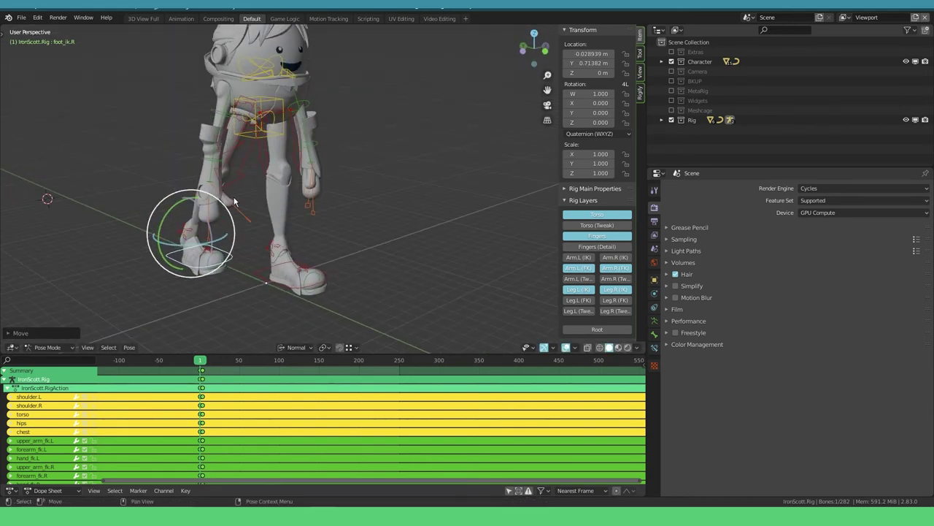
# Lower the torso control about 0.49 m along Z so the legs bend into a crouch.
pyautogui.click(276, 134)
pyautogui.press('g')
pyautogui.press('z')
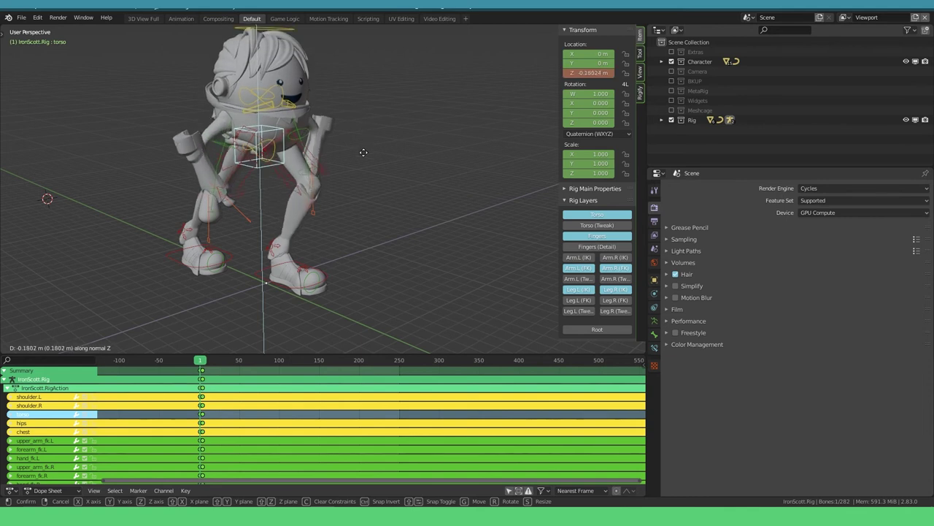
pyautogui.click(353, 191)
pyautogui.moveTo(354, 191); pyautogui.dragTo(327, 188, button='middle')
pyautogui.scroll(3, 328, 190)
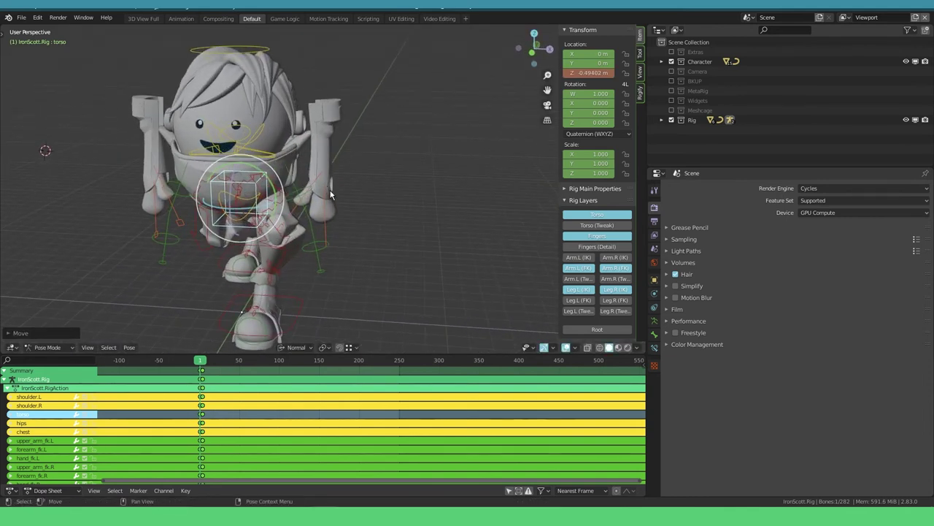
# Show the left hand FK control's Rig Main Properties and set IK-FK (hand.L) to 1.000.
pyautogui.click(321, 272)
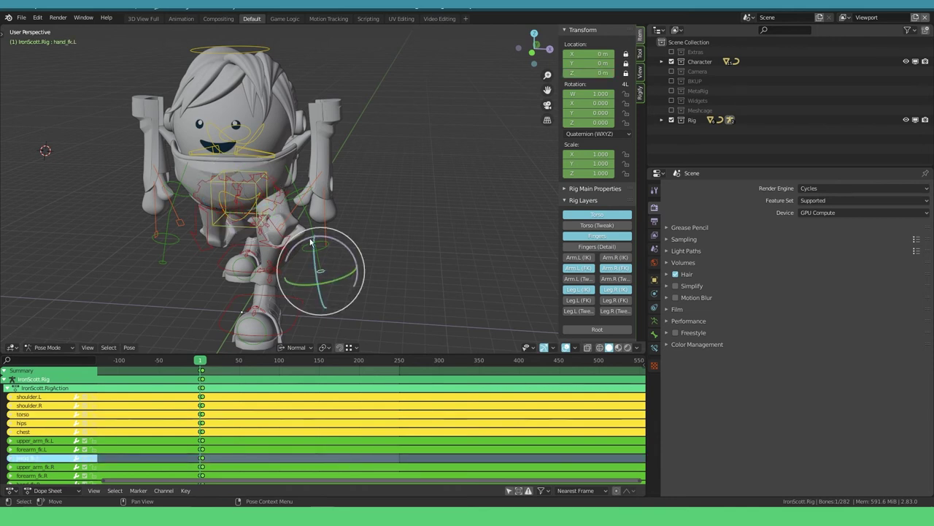
pyautogui.scroll(2, 323, 270)
pyautogui.click(328, 276)
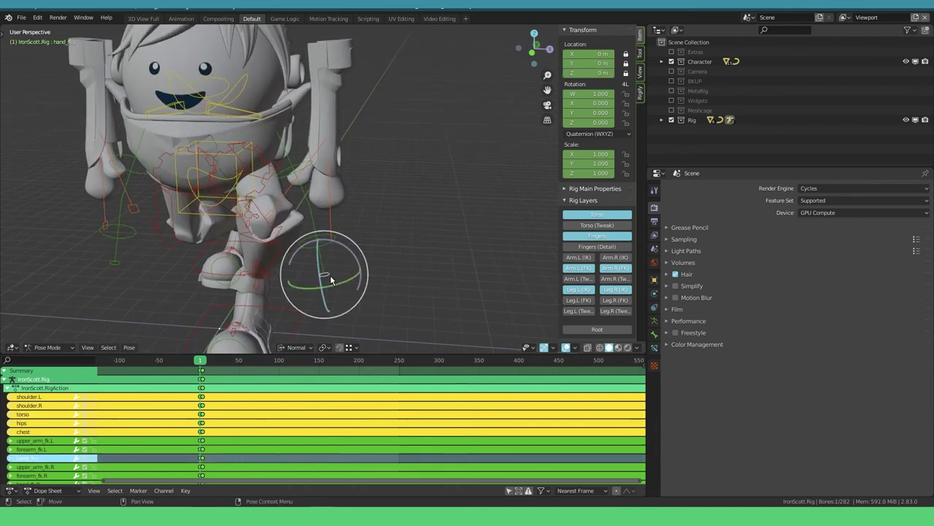
pyautogui.click(591, 187)
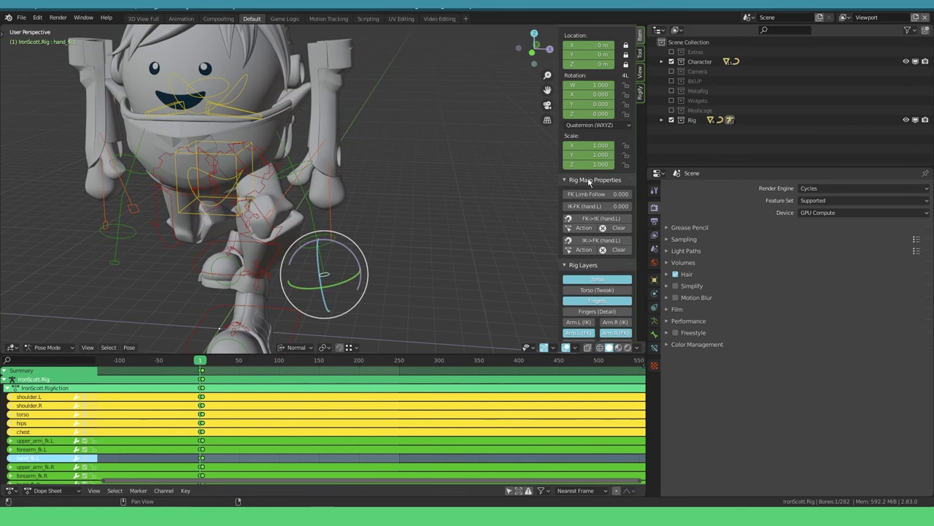
pyautogui.moveTo(576, 208); pyautogui.dragTo(632, 208)
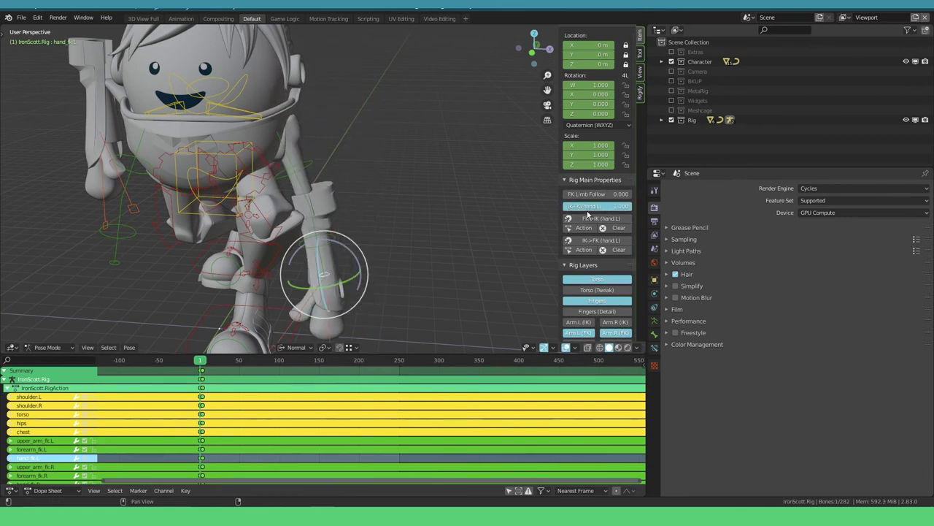
pyautogui.keyDown('shift'); pyautogui.moveTo(362, 268); pyautogui.dragTo(366, 266, button='middle'); pyautogui.keyUp('shift')
# Set IK-FK (hand.R) to 1.000 for the right hand so that arm follows its FK controls.
pyautogui.click(130, 236)
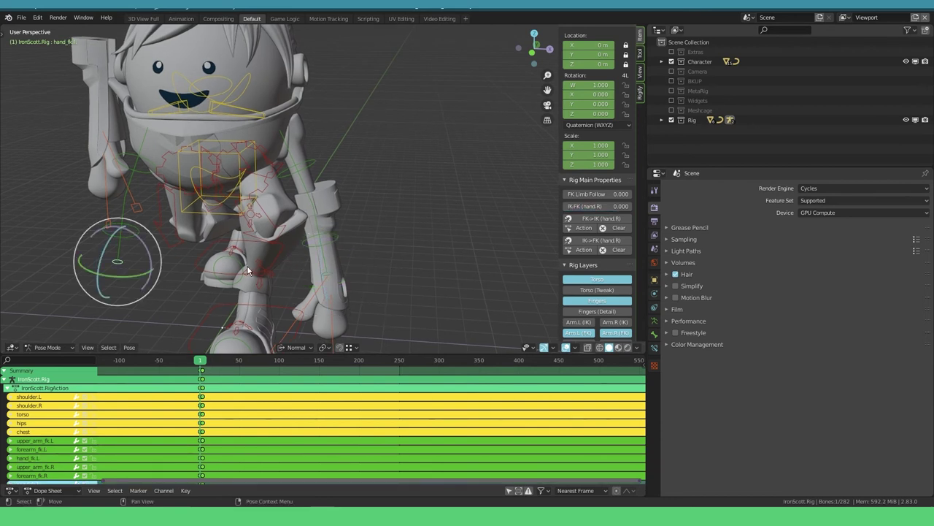
pyautogui.moveTo(578, 206); pyautogui.dragTo(632, 207)
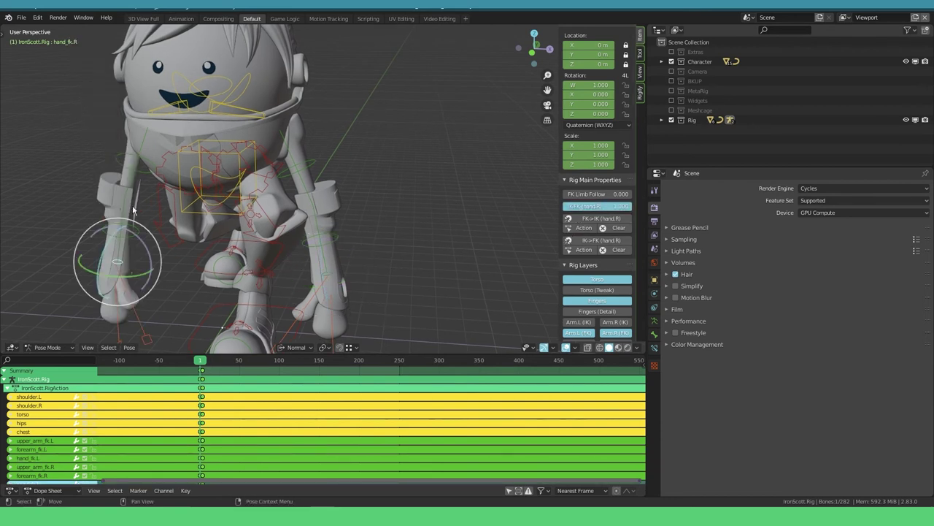
pyautogui.keyDown('shift'); pyautogui.moveTo(159, 200); pyautogui.dragTo(156, 187, button='middle'); pyautogui.keyUp('shift')
pyautogui.scroll(-1, 204, 168)
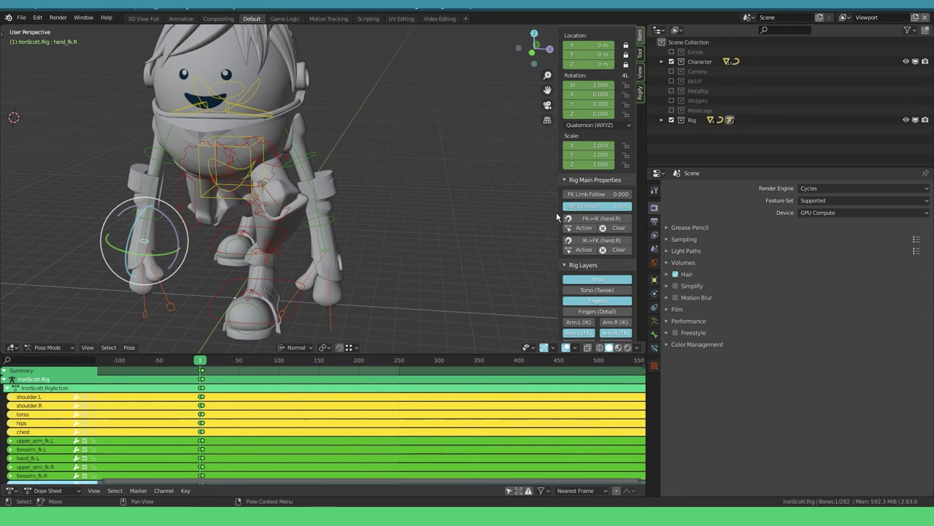
pyautogui.moveTo(621, 209)
pyautogui.mouseDown()
pyautogui.moveTo(563, 207)
pyautogui.moveTo(632, 207)
pyautogui.mouseUp()
pyautogui.scroll(-3, 217, 224)
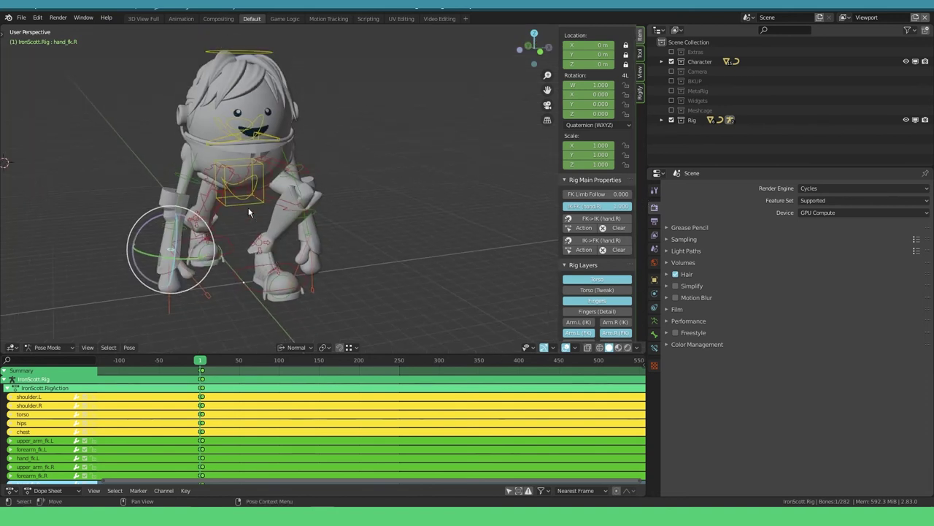
pyautogui.scroll(-2, 249, 205)
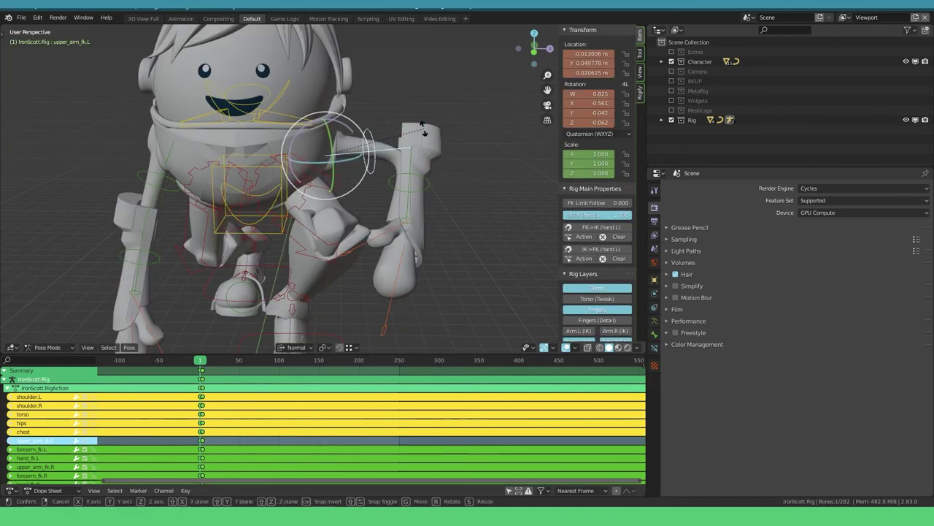
# Rotate the left upper arm's FK control to raise the arm out and back from the body.
pyautogui.press('r')
pyautogui.click(416, 111)
pyautogui.moveTo(415, 111); pyautogui.dragTo(368, 104, button='middle')
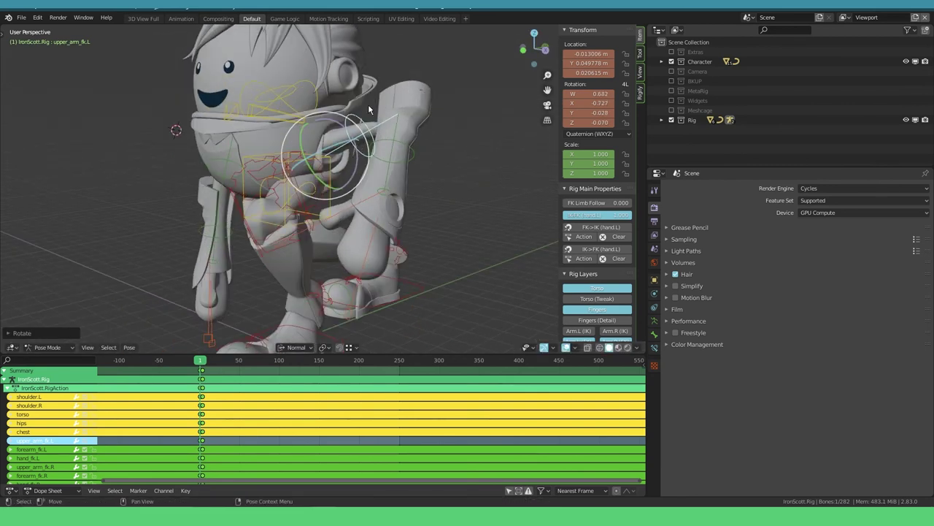
# Shift the left upper arm's FK control along Z in small moves to seat the arm at the shoulder.
pyautogui.press('g')
pyautogui.press('z')
pyautogui.press('z')
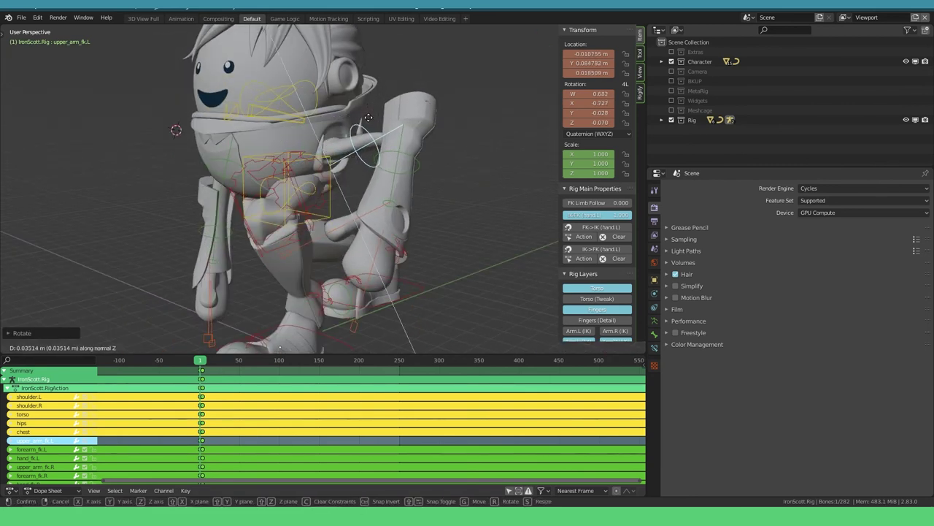
pyautogui.click(371, 119)
pyautogui.moveTo(371, 119); pyautogui.dragTo(396, 143, button='middle')
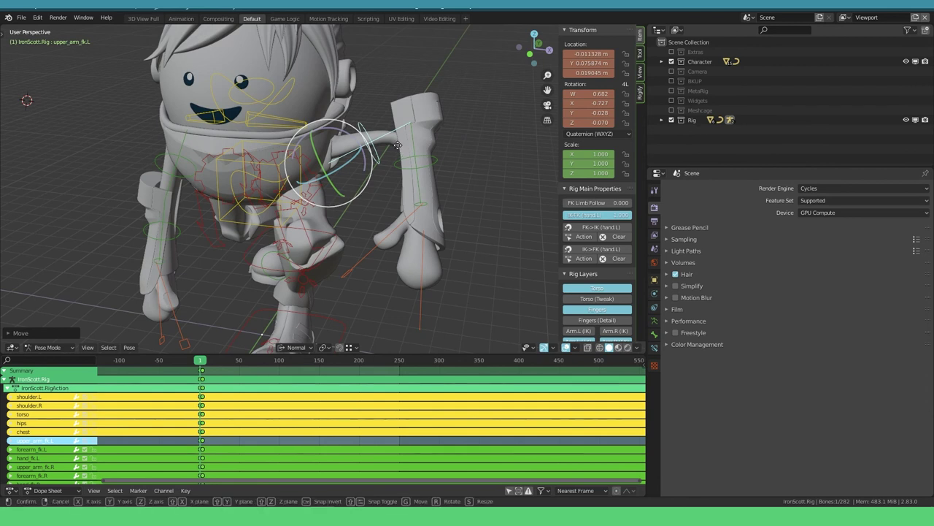
pyautogui.click(403, 142)
pyautogui.moveTo(403, 141); pyautogui.dragTo(386, 228, button='middle')
pyautogui.press('g')
pyautogui.press('z')
pyautogui.press('z')
pyautogui.click(407, 133)
pyautogui.click(449, 153)
# Move the left foot's IK control so its X offset is about 0.20 m.
pyautogui.click(312, 286)
pyautogui.press('g')
pyautogui.click(349, 286)
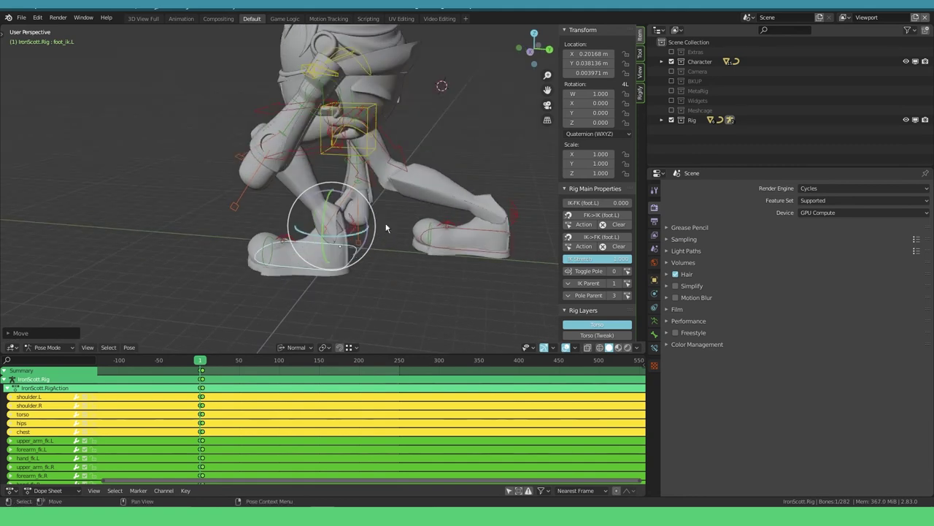
# Pitch the right foot's IK control about its X axis and reposition it behind the body.
pyautogui.click(517, 214)
pyautogui.press('r')
pyautogui.press('x')
pyautogui.click(487, 163)
pyautogui.moveTo(426, 192); pyautogui.dragTo(467, 187, button='middle')
pyautogui.click(401, 203)
pyautogui.press('g')
pyautogui.click(382, 184)
# Lower the torso control further along Z to deepen the crouch.
pyautogui.click(365, 182)
pyautogui.press('g')
pyautogui.press('z')
pyautogui.click(371, 240)
pyautogui.moveTo(371, 241); pyautogui.dragTo(503, 278, button='middle')
# Move the right foot's IK control to about X 0.07, Y 0.44, Z 0.13 m and rotate it about Z.
pyautogui.click(413, 211)
pyautogui.moveTo(440, 215); pyautogui.dragTo(446, 270, button='middle')
pyautogui.press('g')
pyautogui.press('t')
pyautogui.click(429, 201)
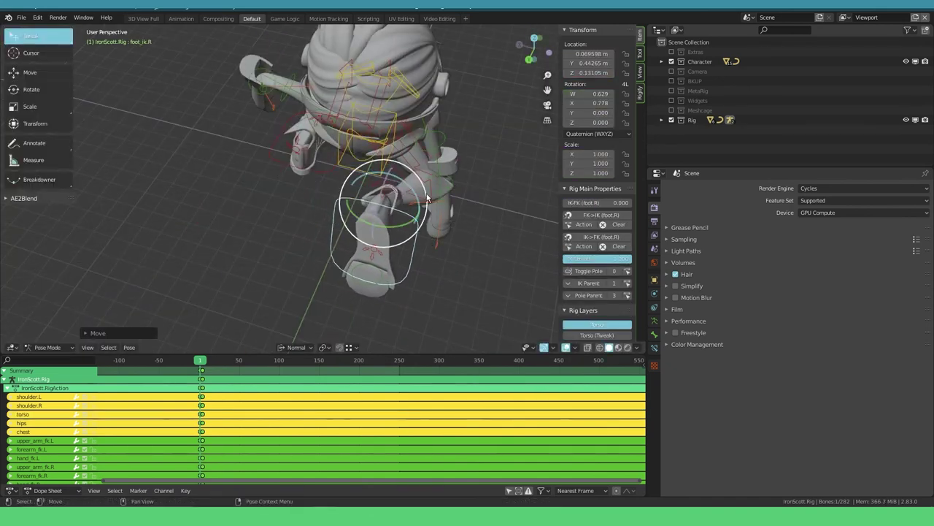
pyautogui.moveTo(429, 201); pyautogui.dragTo(430, 164, button='middle')
pyautogui.press('r')
pyautogui.press('z')
pyautogui.click(491, 114)
# Rotate two more rig controls to refine the crouch, turning the second one about its X axis.
pyautogui.moveTo(241, 157); pyautogui.dragTo(301, 160, button='middle')
pyautogui.click(325, 121)
pyautogui.press('r')
pyautogui.click(351, 100)
pyautogui.click(286, 213)
pyautogui.press('r')
pyautogui.press('x')
pyautogui.click(279, 132)
# Lower the torso control to a Z offset of about -0.74 m and shift it sideways along X.
pyautogui.click(400, 162)
pyautogui.press('g')
pyautogui.press('z')
pyautogui.click(391, 192)
pyautogui.moveTo(391, 192); pyautogui.dragTo(380, 230, button='middle')
pyautogui.press('g')
pyautogui.press('x')
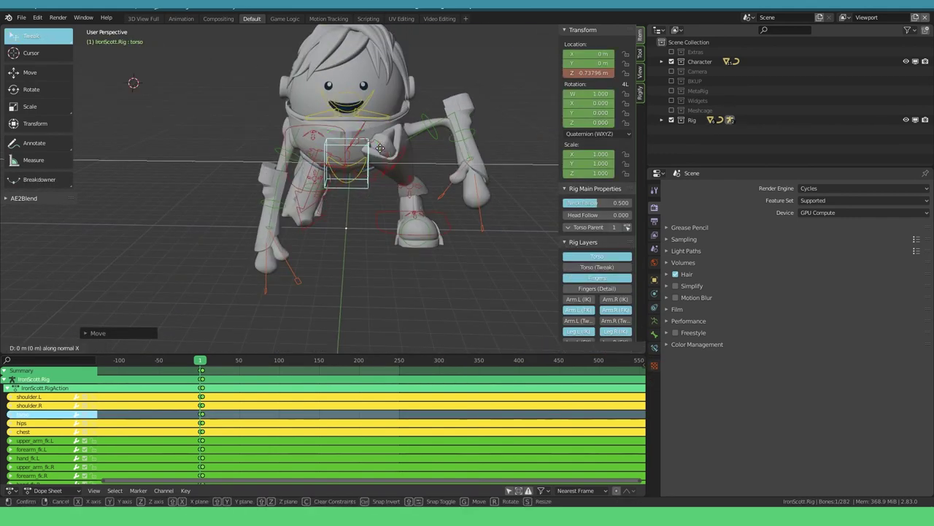
pyautogui.click(409, 197)
pyautogui.moveTo(480, 146); pyautogui.dragTo(336, 143, button='middle')
# Clear the rotation and location of two neighbouring rig controls.
pyautogui.click(403, 172)
pyautogui.keyDown('shift'); pyautogui.click(449, 164); pyautogui.keyUp('shift')
pyautogui.hotkey('alt', 'r')
pyautogui.hotkey('alt', 'g')
# Rotate the left leg's IK controls to redirect the leg.
pyautogui.click(437, 124)
pyautogui.press('r')
pyautogui.click(273, 140)
pyautogui.click(273, 140)
pyautogui.press('r')
pyautogui.click(307, 183)
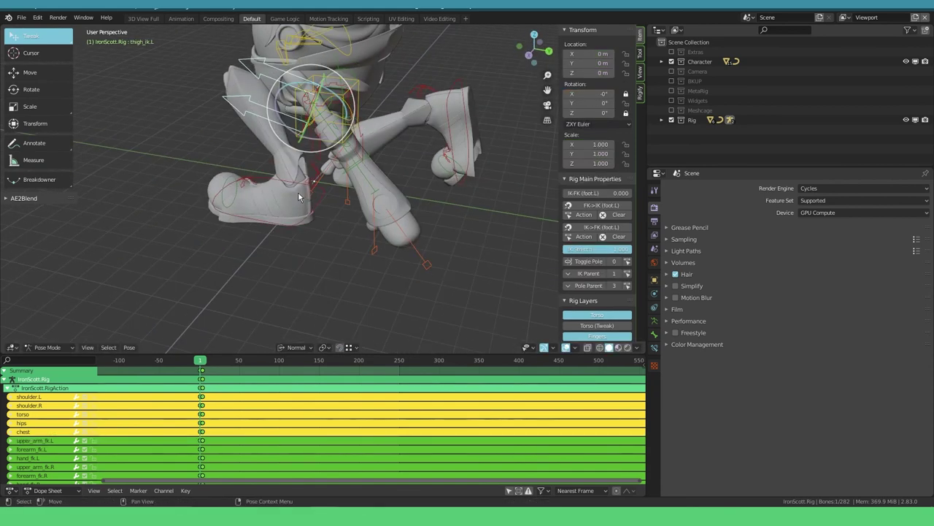
# Stretch the left leg out sideways by moving its foot IK control to about X 0.60, Y -0.22, Z 0.09 m.
pyautogui.click(298, 191)
pyautogui.press('g')
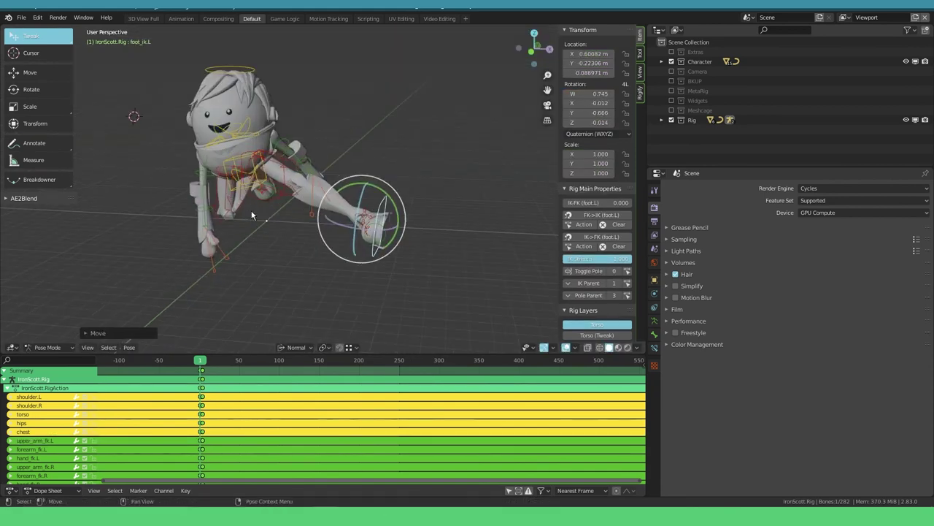
pyautogui.scroll(3, 253, 215)
pyautogui.scroll(-3, 269, 179)
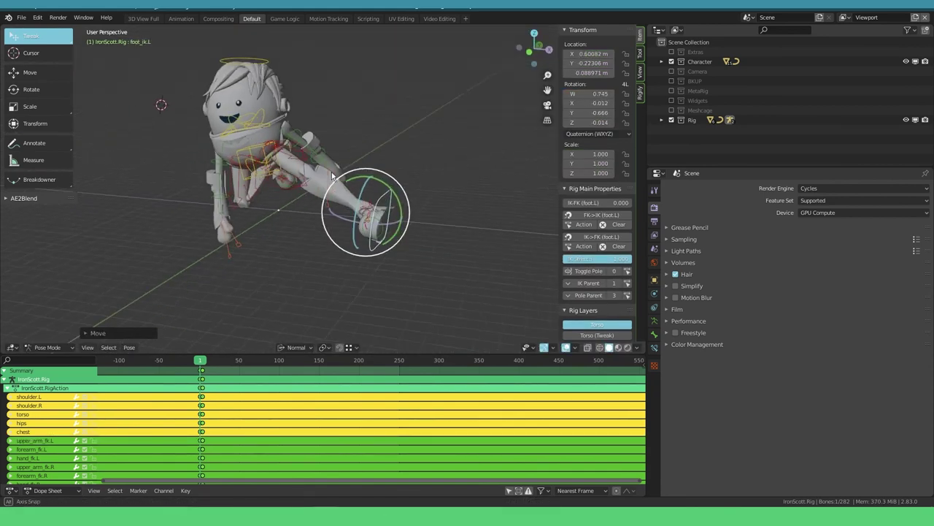
pyautogui.moveTo(409, 175); pyautogui.dragTo(226, 182, button='middle')
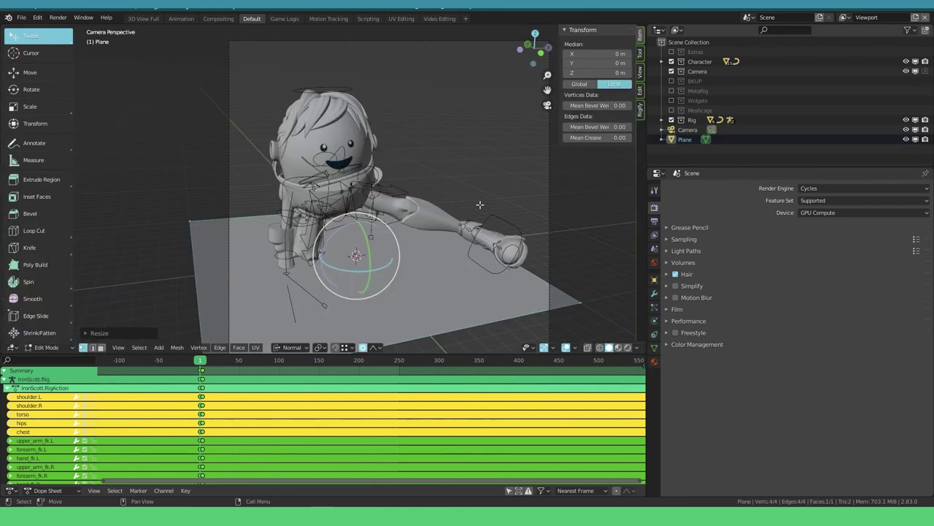
# Scale up the plane's mesh into a floor that extends beyond the sides of the camera frame.
pyautogui.press('s')
pyautogui.click(549, 167)
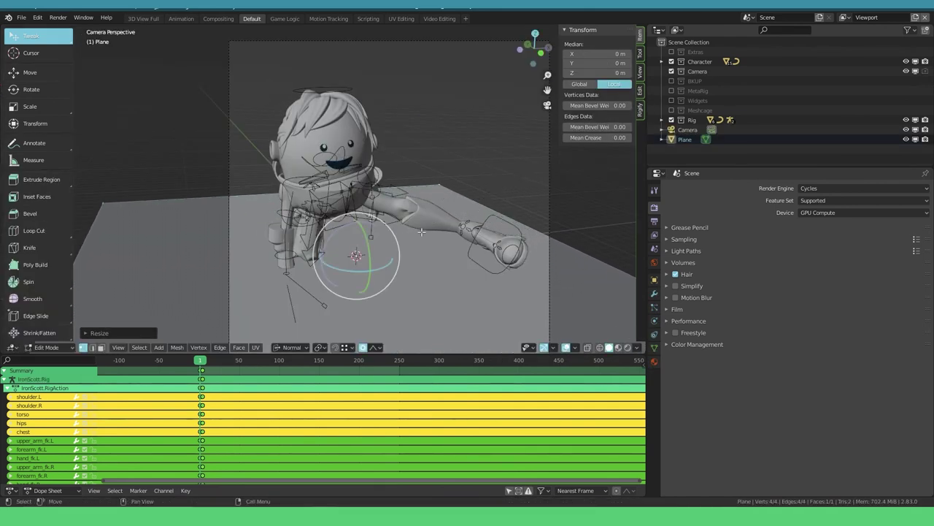
pyautogui.scroll(-1, 422, 232)
pyautogui.moveTo(343, 253); pyautogui.dragTo(219, 258, button='middle')
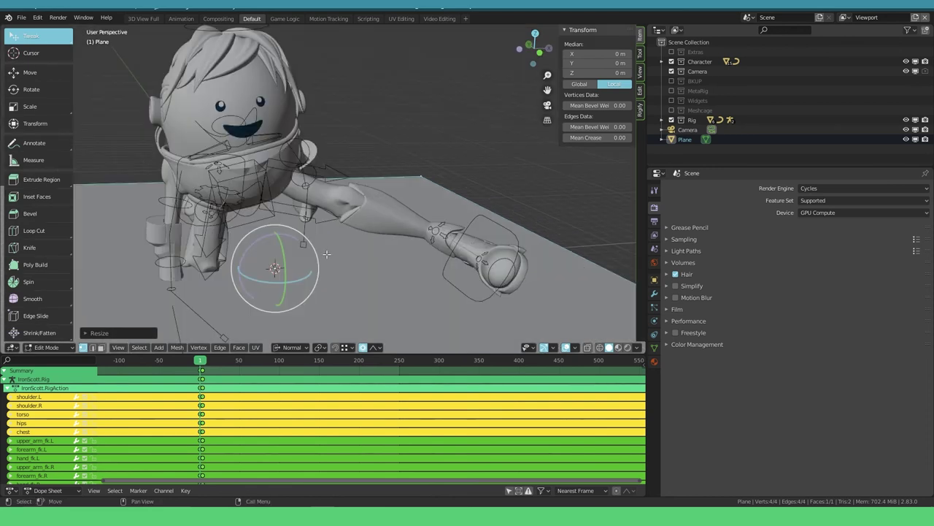
pyautogui.scroll(-3, 326, 254)
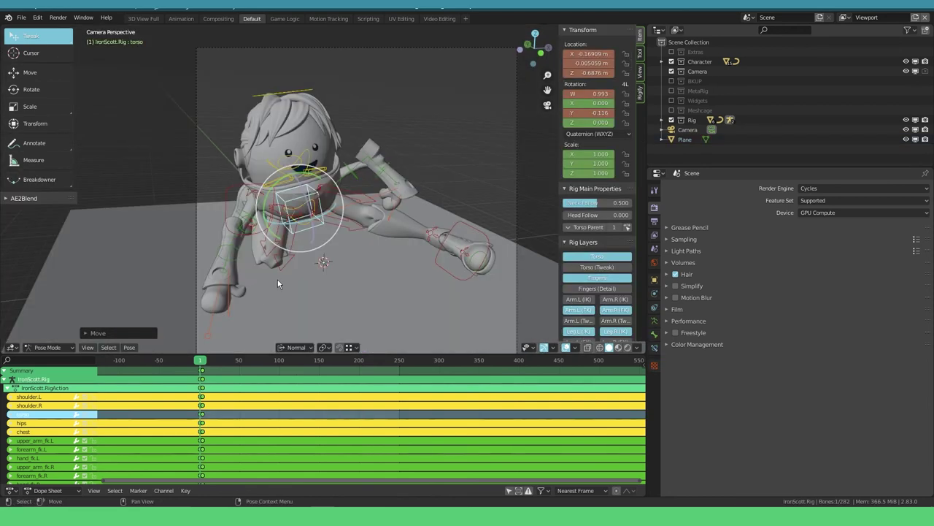
# Select all visible rig controls and insert LocRot keyframes for the landing pose at frame 1.
pyautogui.scroll(-3, 361, 252)
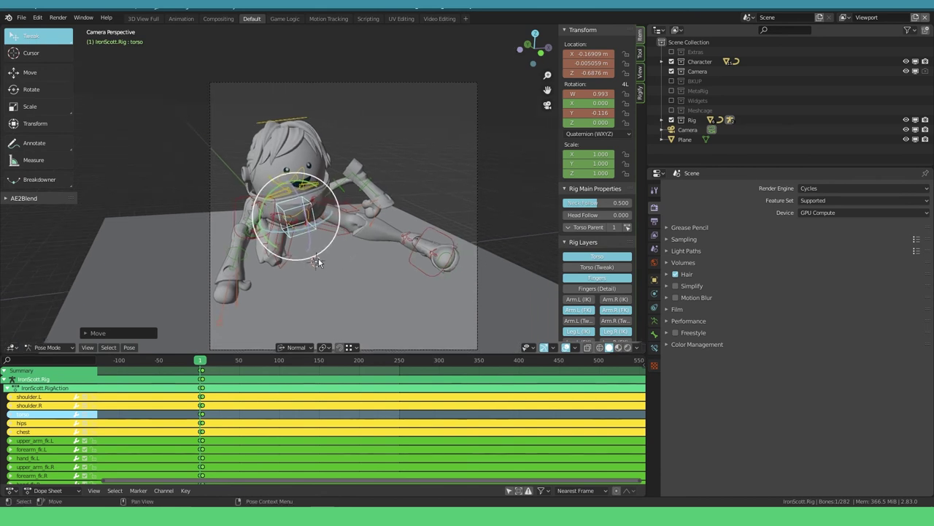
pyautogui.scroll(3, 318, 258)
pyautogui.press('a')
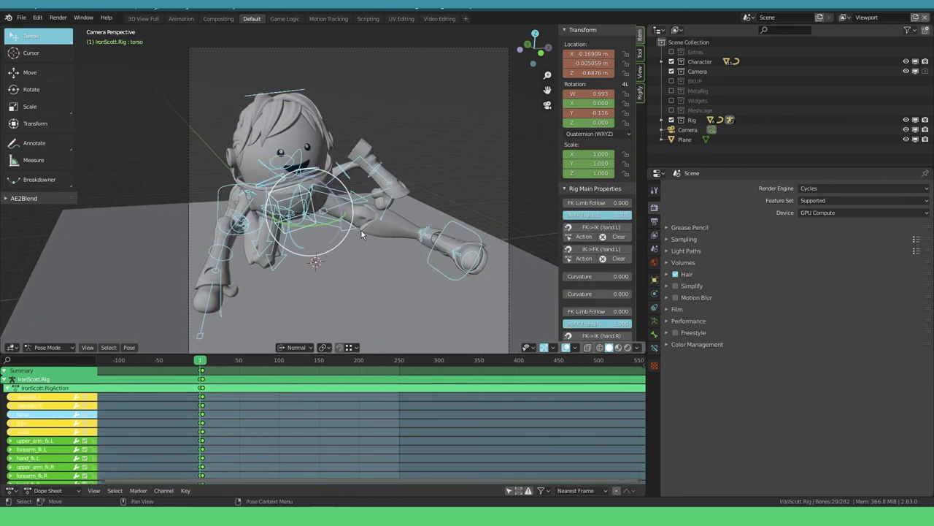
pyautogui.press('i')
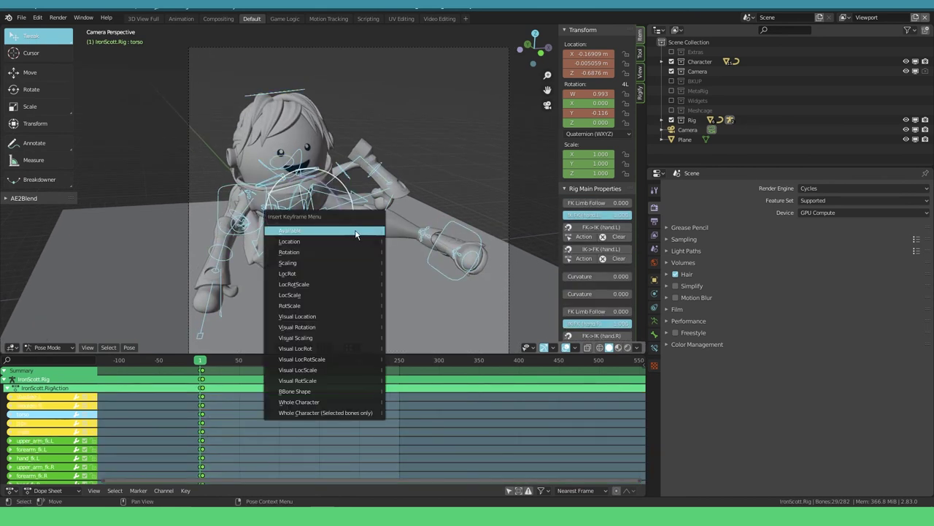
pyautogui.click(326, 274)
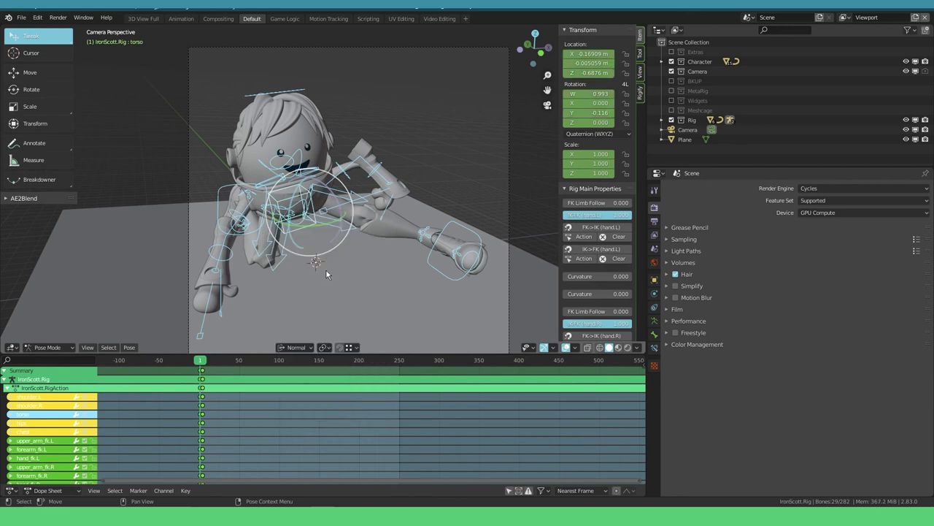
# Delete the old keyframes at frame 4 from the Dope Sheet.
pyautogui.scroll(5, 212, 389)
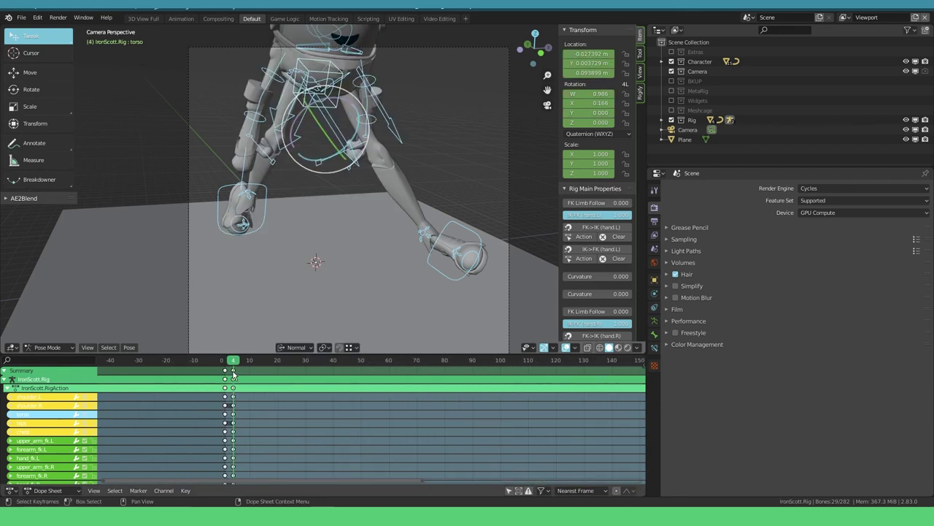
pyautogui.click(233, 370)
pyautogui.press('x')
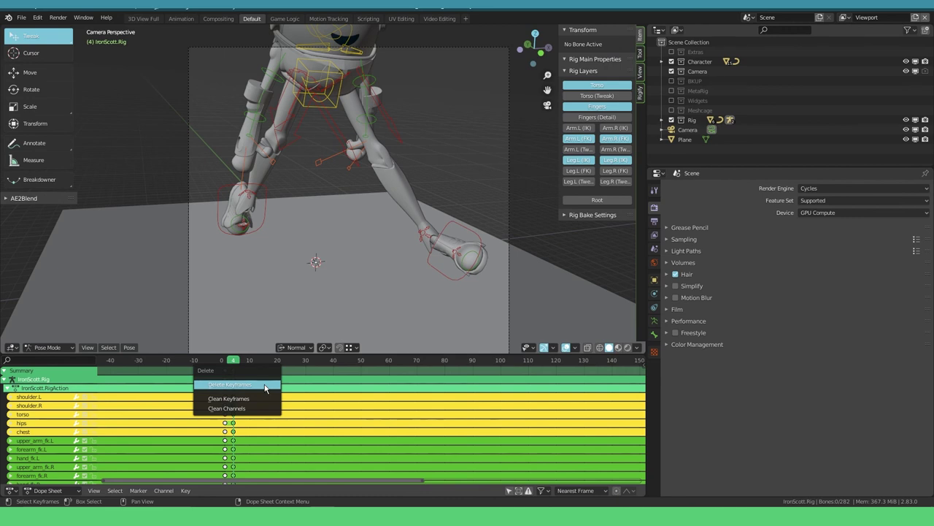
pyautogui.click(265, 385)
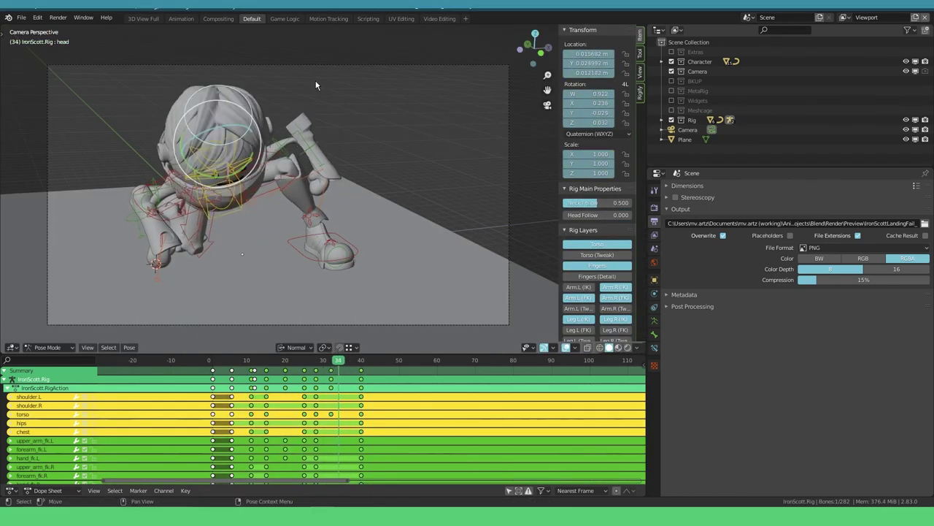
# Go to frame 36 and rotate the torso control to adjust the body's lean.
pyautogui.press('Right')
pyautogui.press('Right')
pyautogui.click(233, 217)
pyautogui.moveTo(234, 216); pyautogui.dragTo(254, 225)
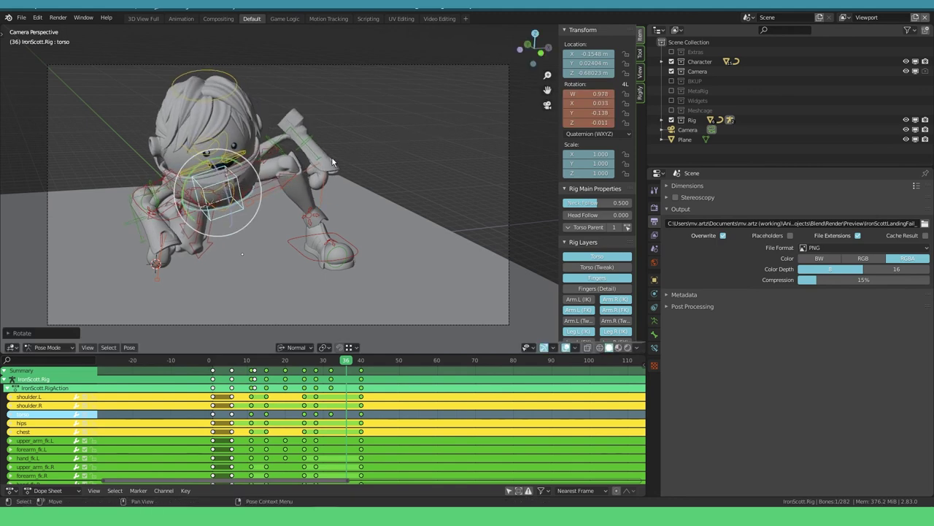
# Rotate the head control and keyframe all the rig controls at frame 36.
pyautogui.click(248, 117)
pyautogui.moveTo(241, 146); pyautogui.dragTo(369, 88)
pyautogui.press('a')
pyautogui.press('i')
pyautogui.press('Down')
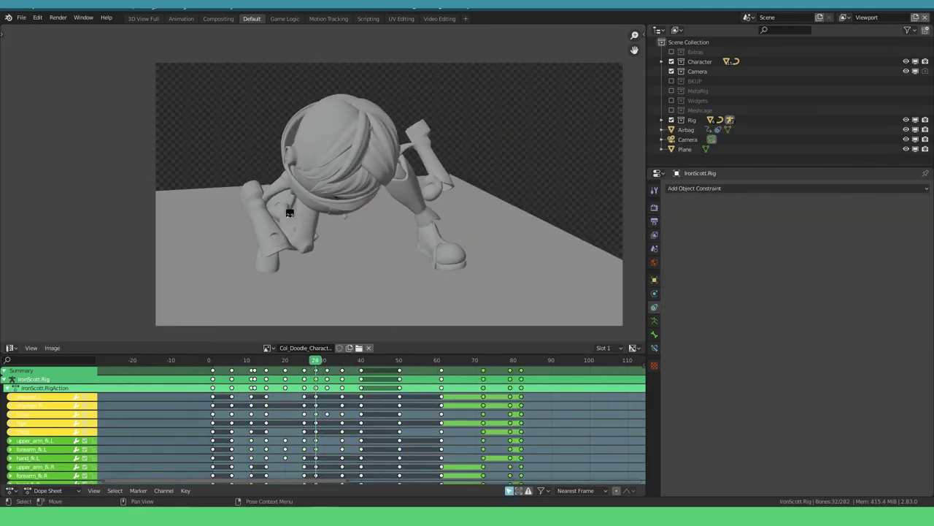